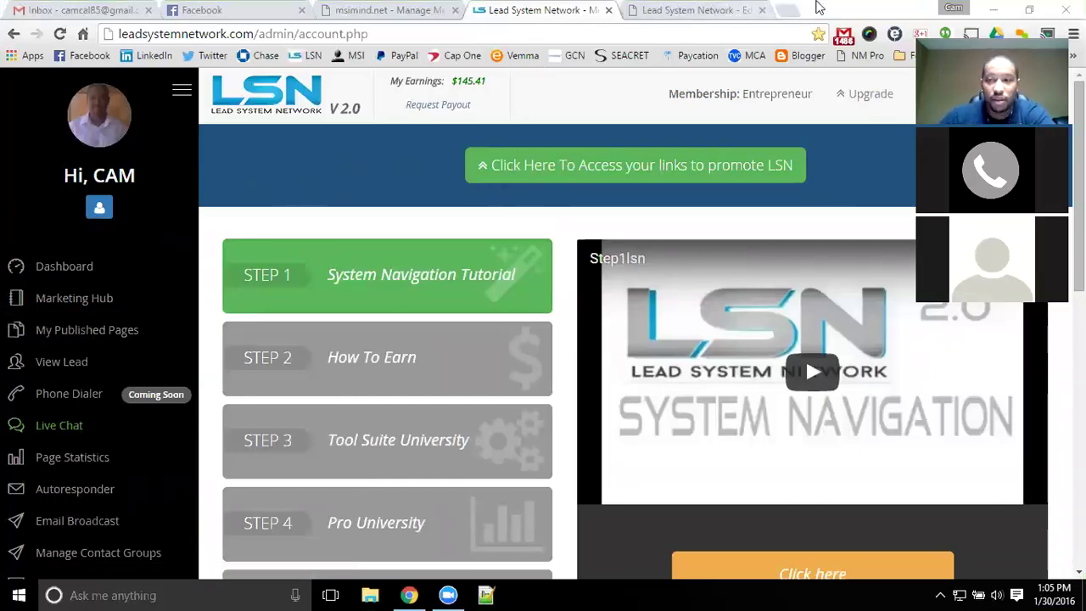
- Load msimind.com in a new tab, open the Cell Service capture page, and close the MSI Concept tab
{"action": "left_click", "coordinate": [790, 11]}
{"action": "type", "text": "msi"}
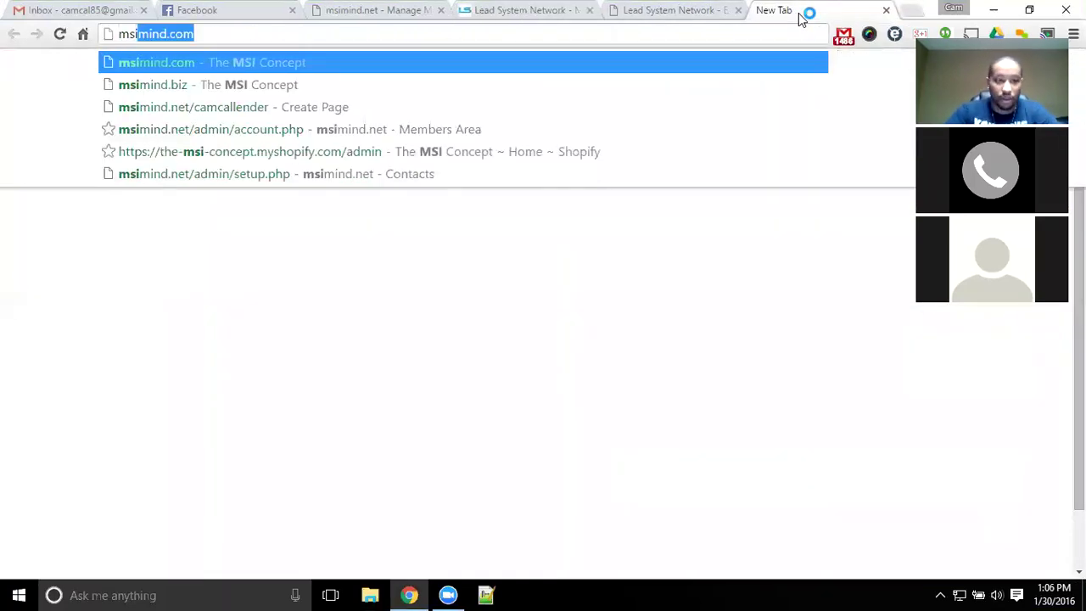
{"action": "key", "text": "Return"}
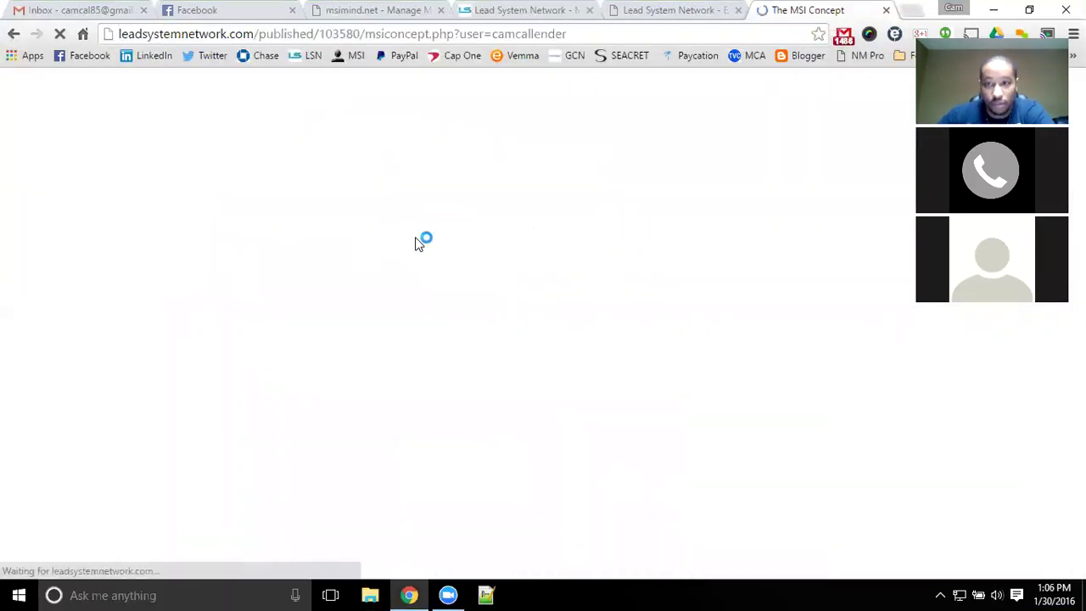
{"action": "left_click", "coordinate": [534, 474]}
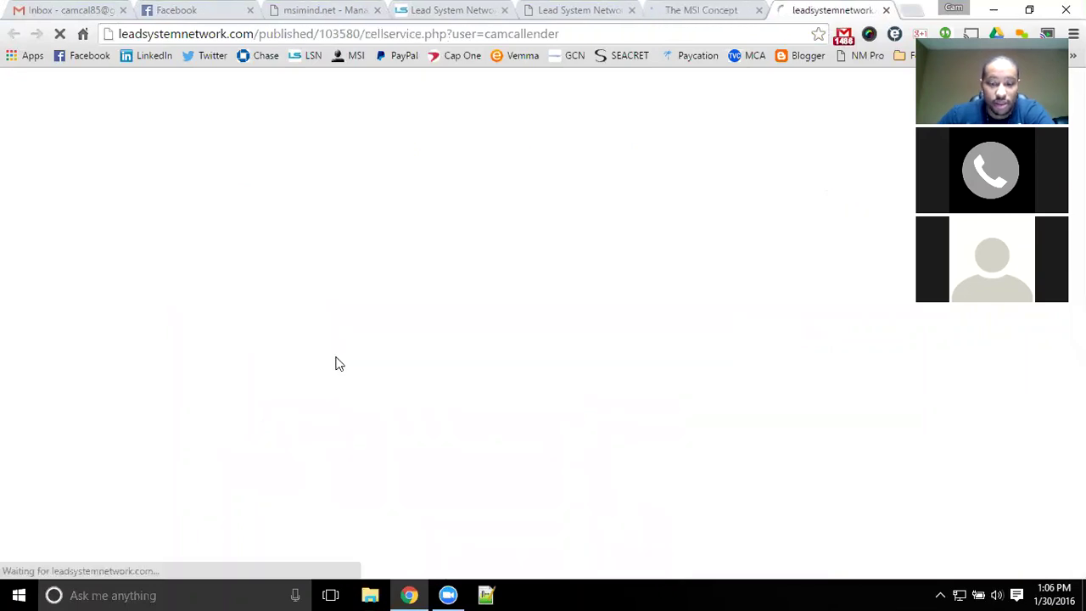
{"action": "left_click", "coordinate": [759, 11]}
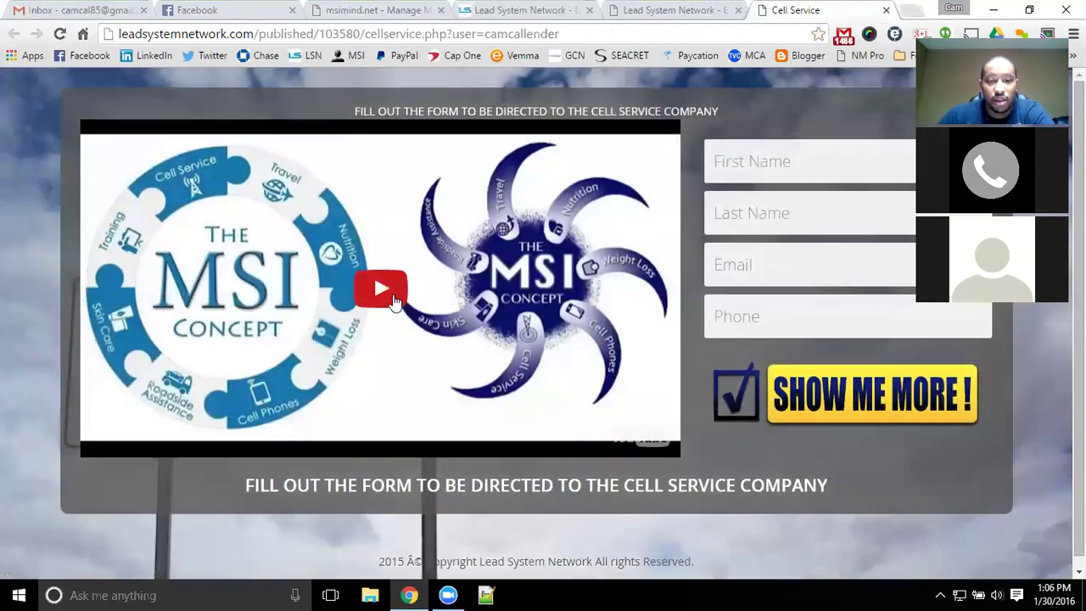
- Play and pause the embedded MSI Concept video, then open it on YouTube
{"action": "left_click", "coordinate": [403, 288]}
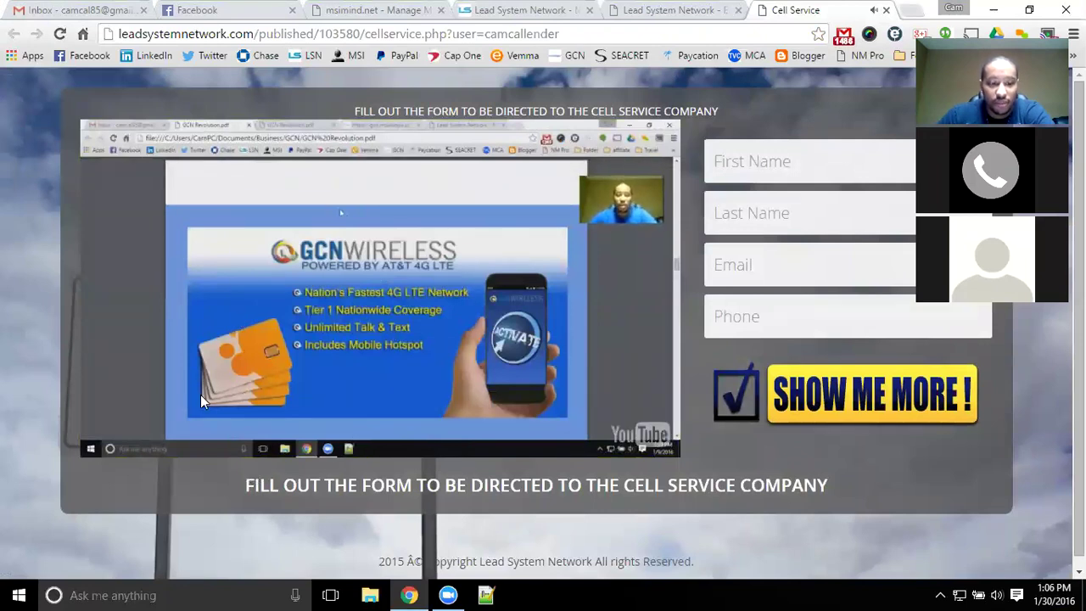
{"action": "left_click", "coordinate": [235, 423]}
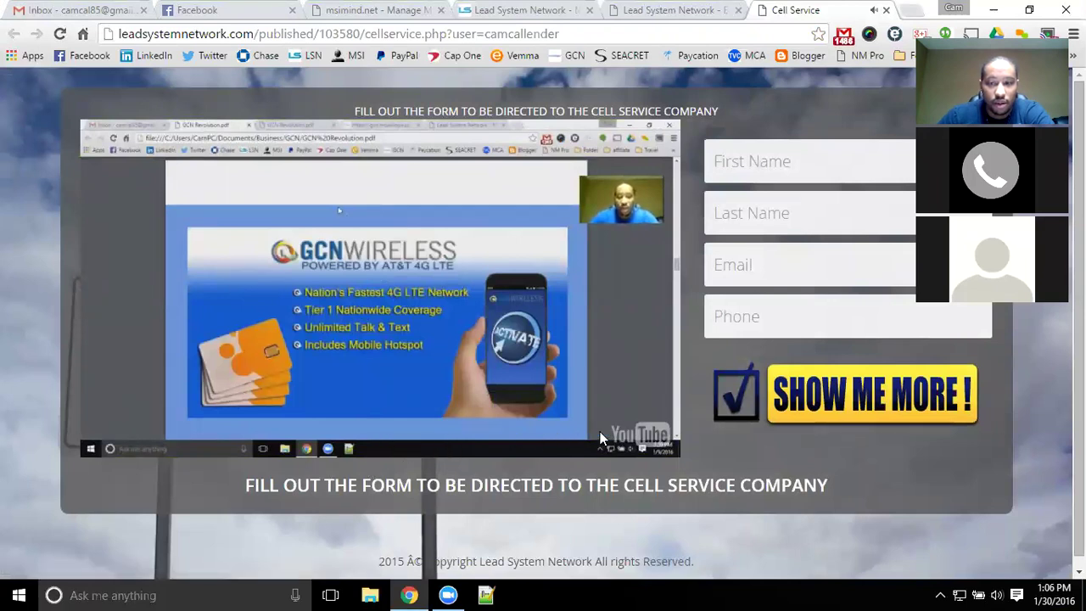
{"action": "left_click", "coordinate": [650, 435]}
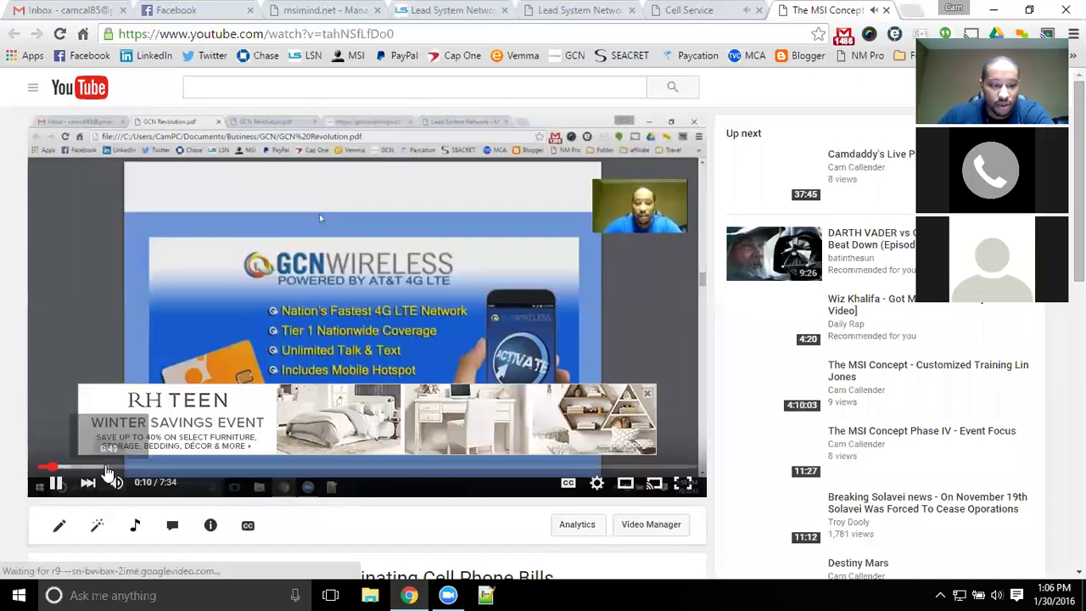
- Skip along the MSI Concept video's progress bar to the Sign Up walkthrough and pause at 7:29
{"action": "left_click", "coordinate": [107, 469]}
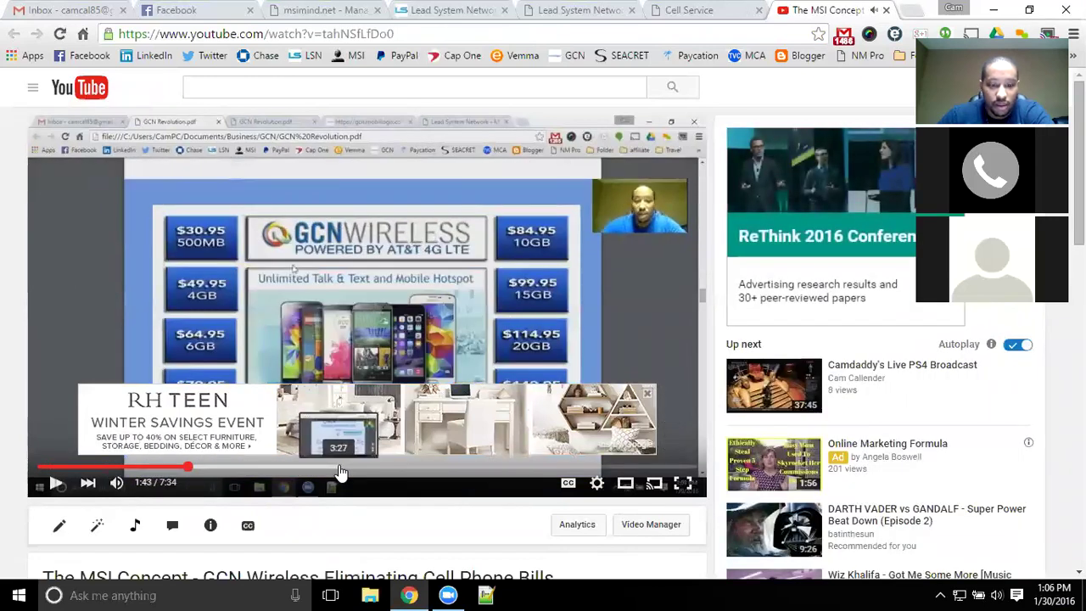
{"action": "left_click", "coordinate": [339, 468]}
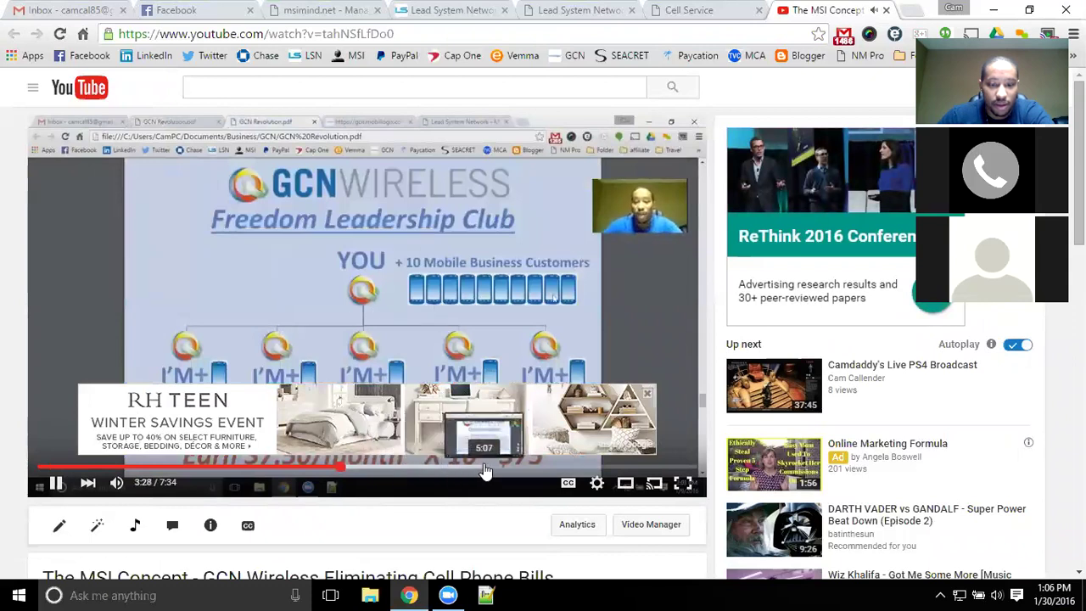
{"action": "left_click", "coordinate": [485, 468]}
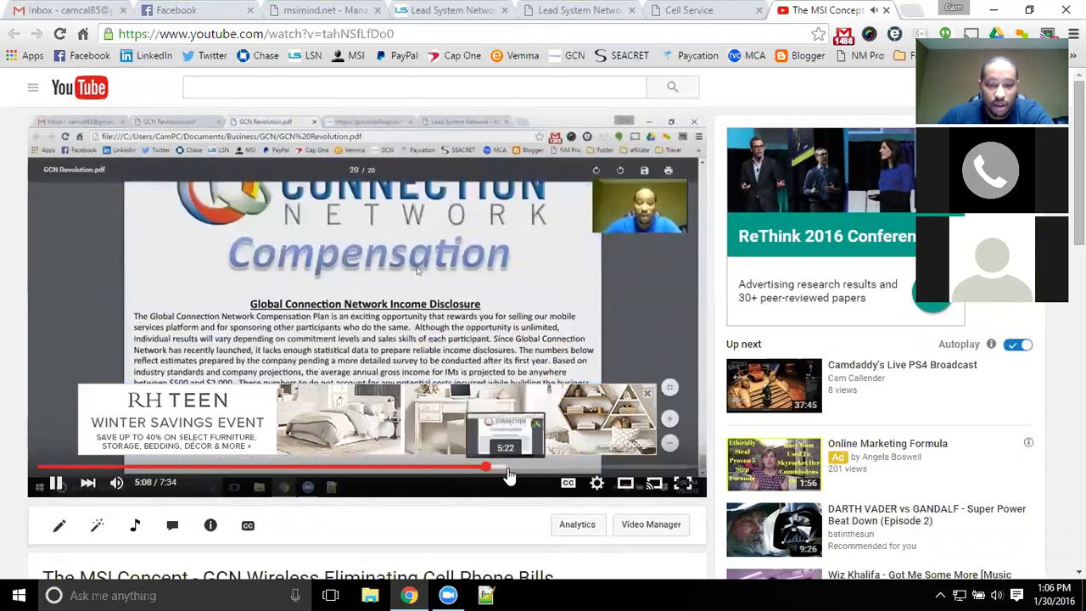
{"action": "left_click", "coordinate": [557, 468]}
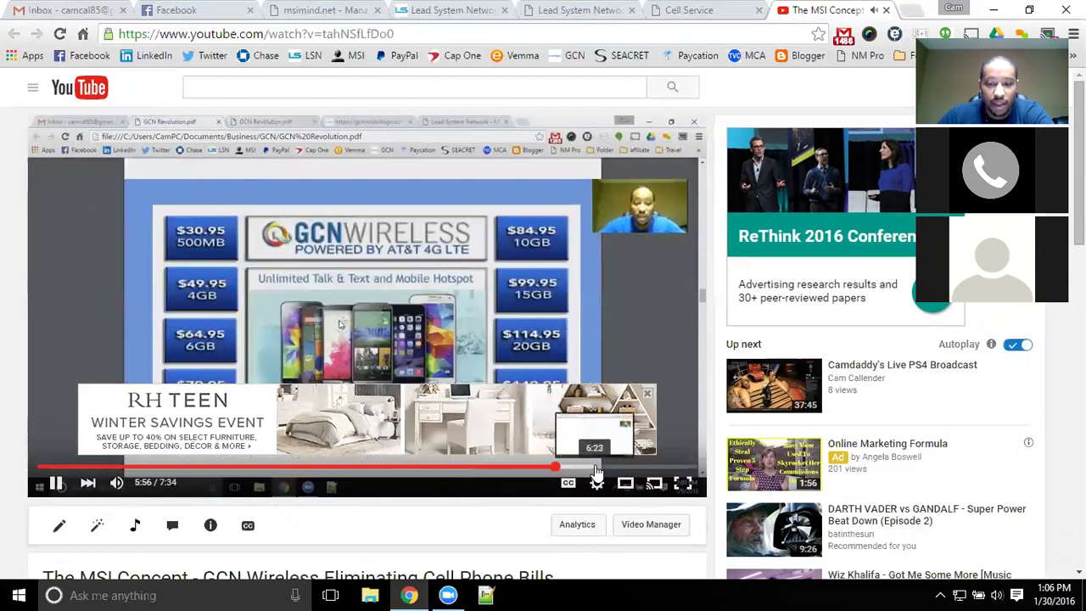
{"action": "left_click", "coordinate": [608, 468]}
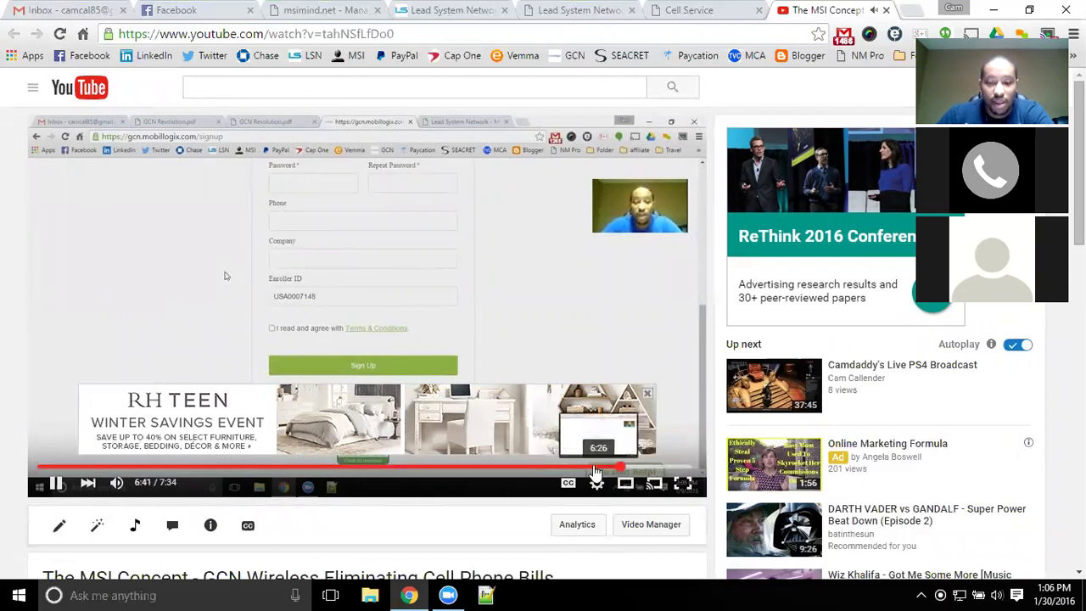
{"action": "left_click", "coordinate": [590, 467]}
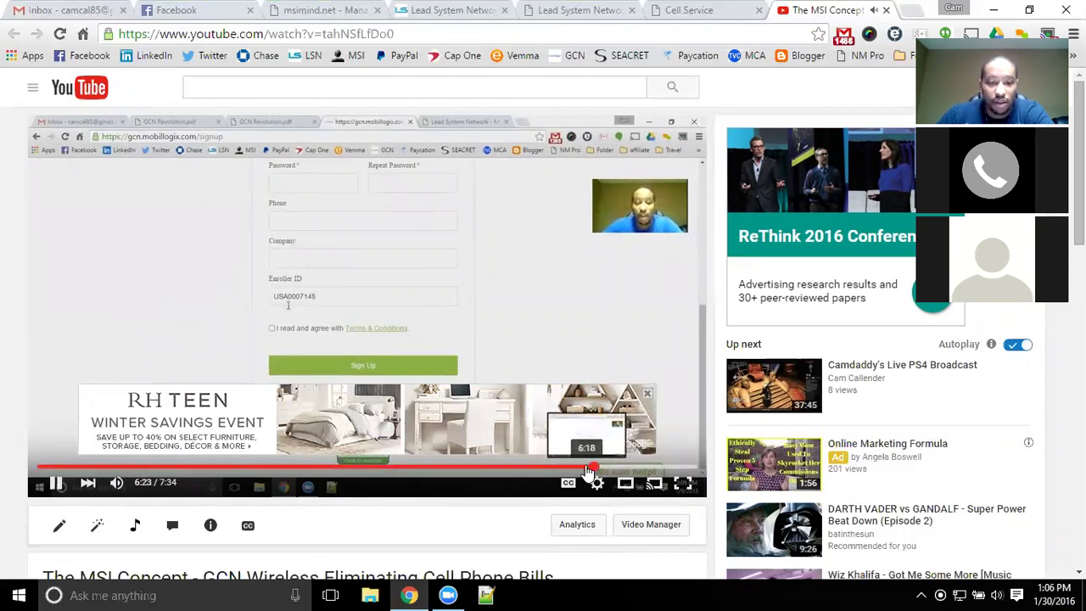
{"action": "left_click", "coordinate": [584, 467]}
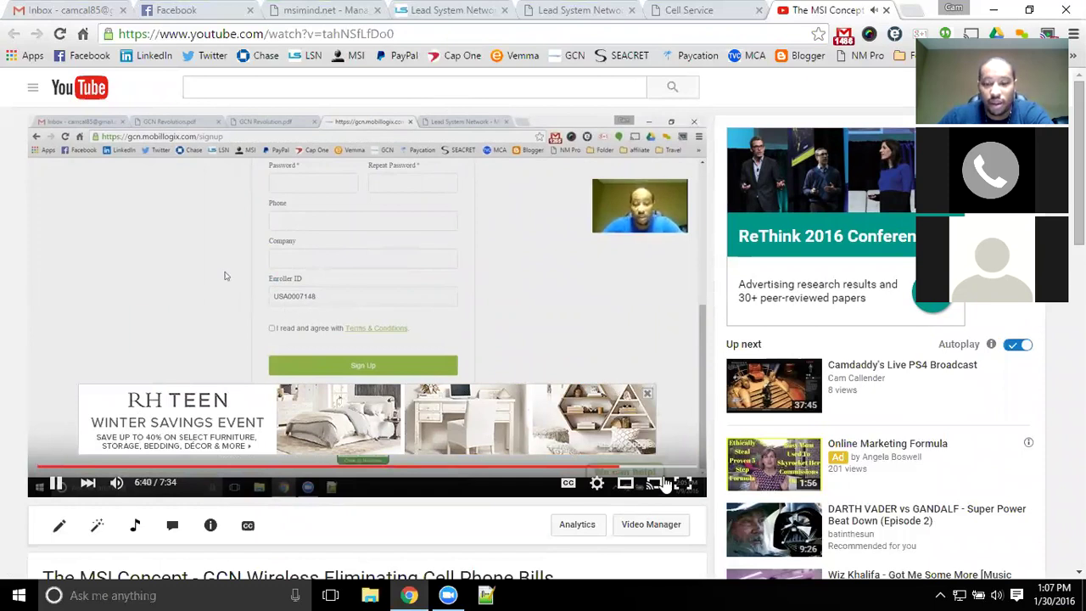
{"action": "left_click", "coordinate": [641, 467]}
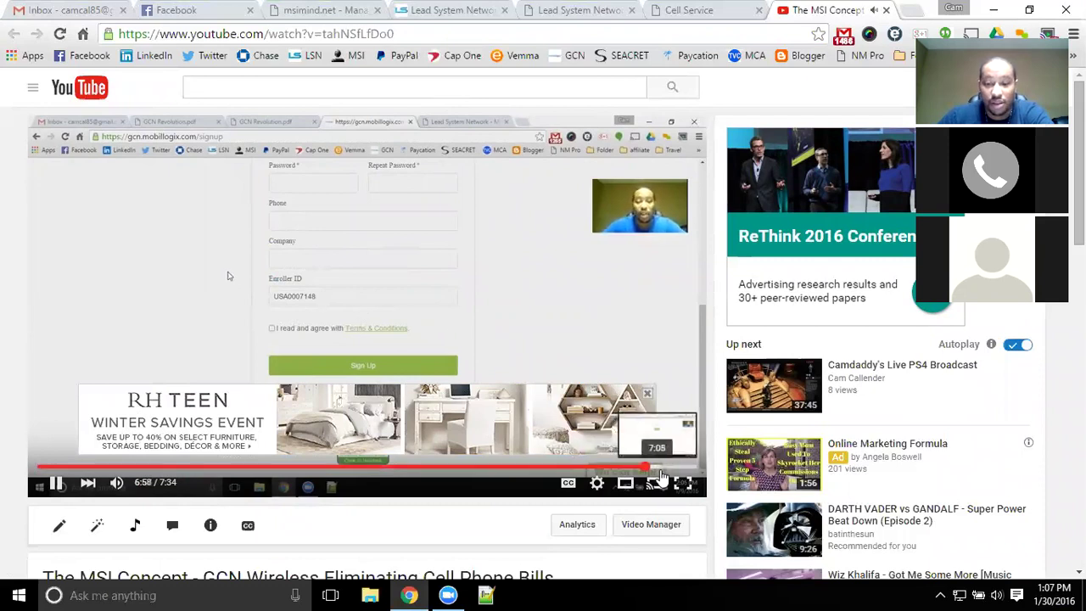
{"action": "left_click", "coordinate": [661, 468]}
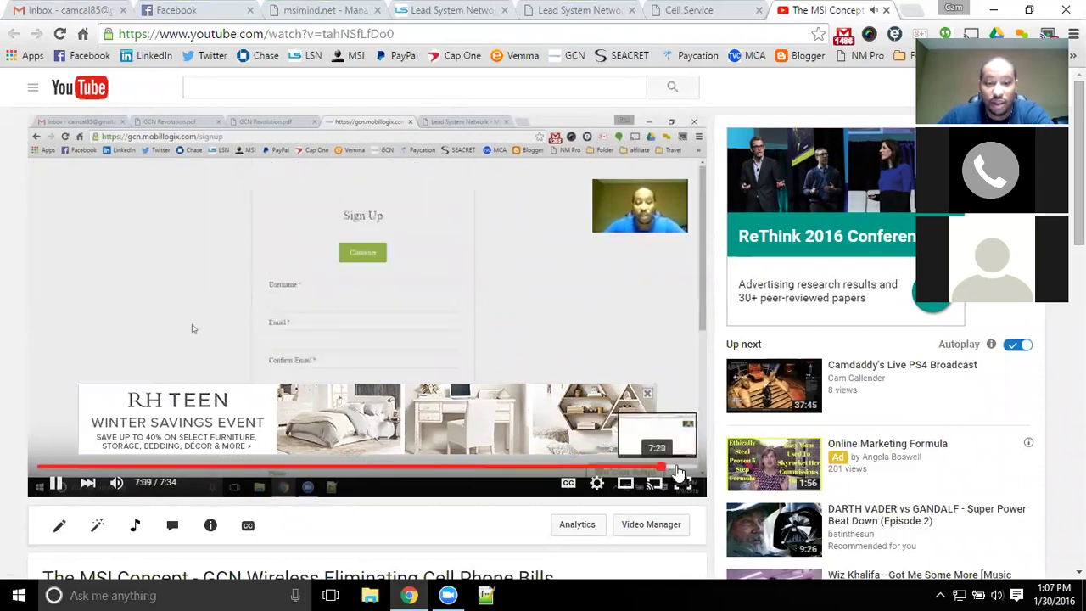
{"action": "left_click", "coordinate": [677, 467]}
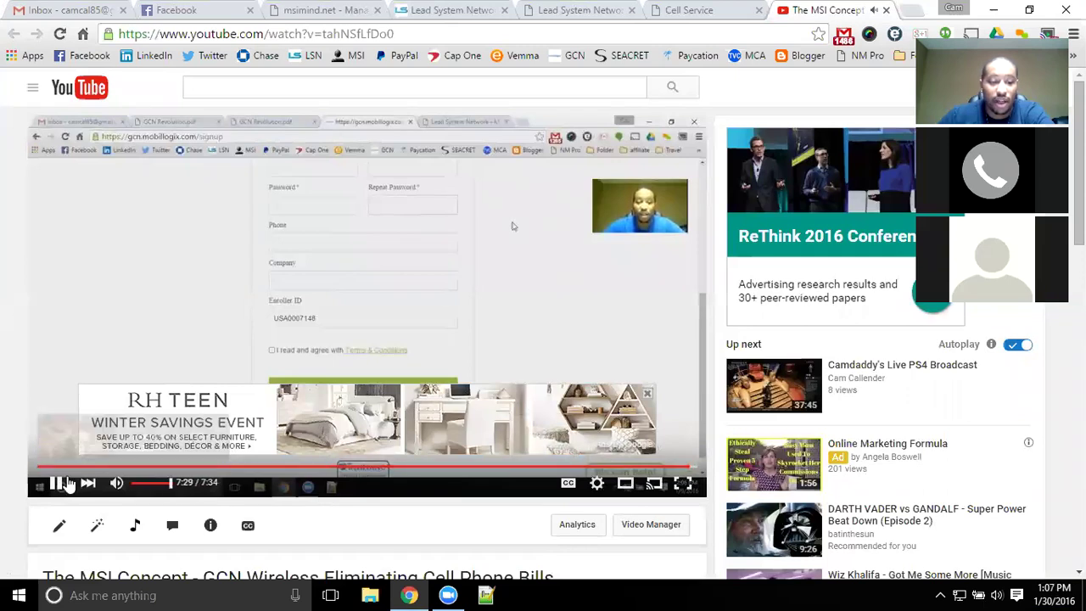
{"action": "left_click", "coordinate": [62, 483]}
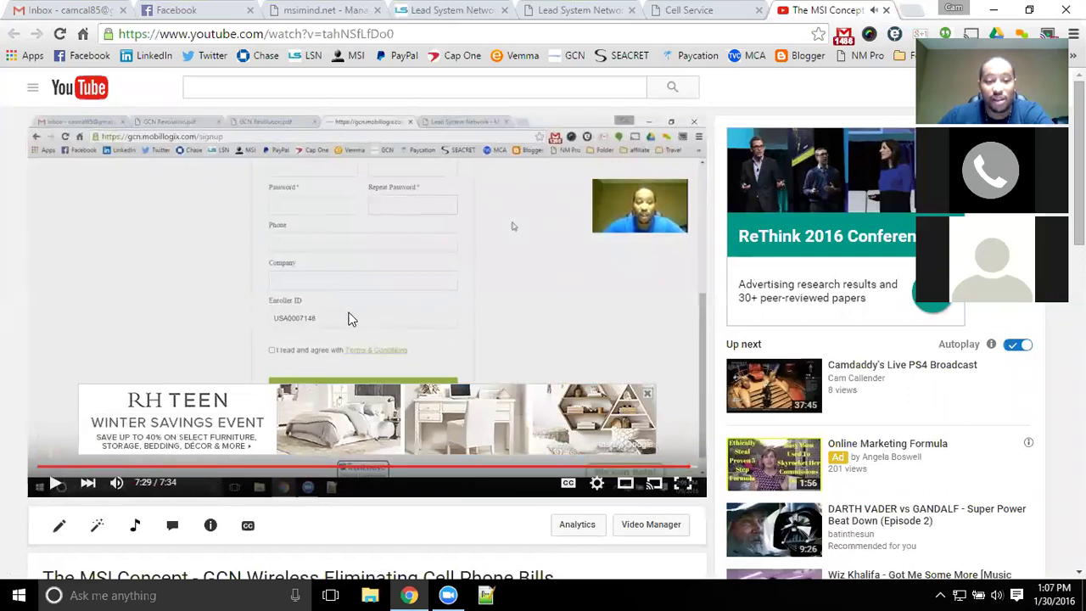
- Autofill the Cell Service form with saved contact details and submit it as a test lead
{"action": "left_click", "coordinate": [691, 11]}
{"action": "left_click", "coordinate": [751, 159]}
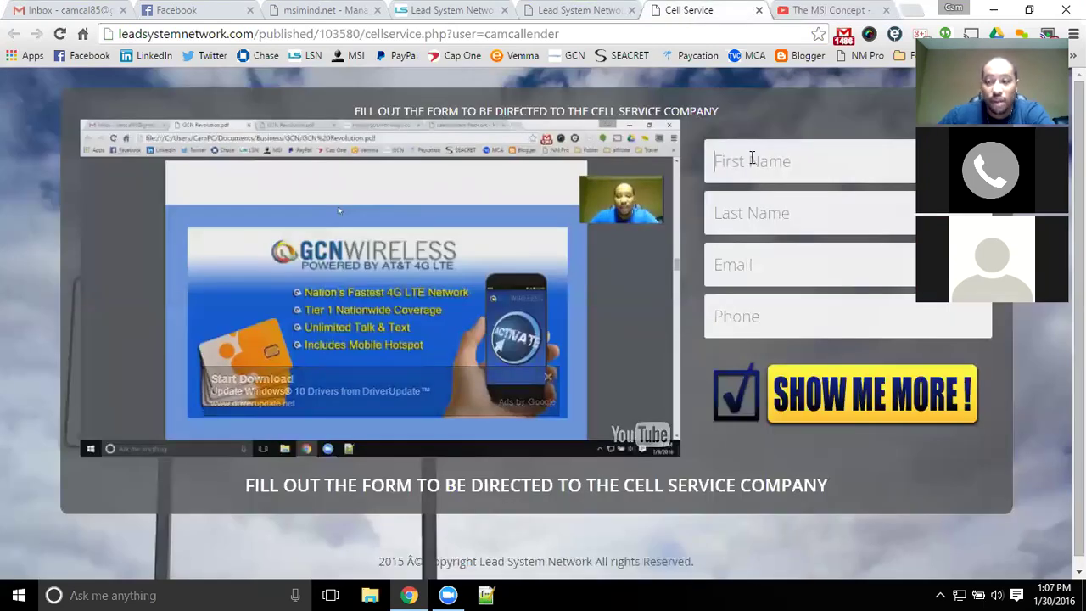
{"action": "key", "text": "Up"}
{"action": "key", "text": "Return"}
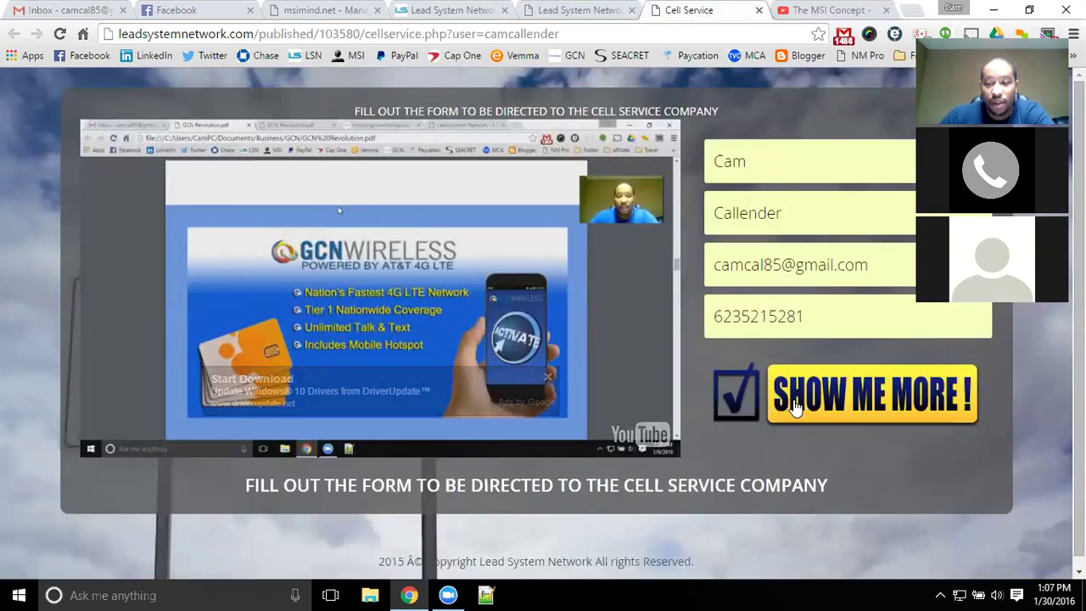
{"action": "left_click", "coordinate": [825, 395]}
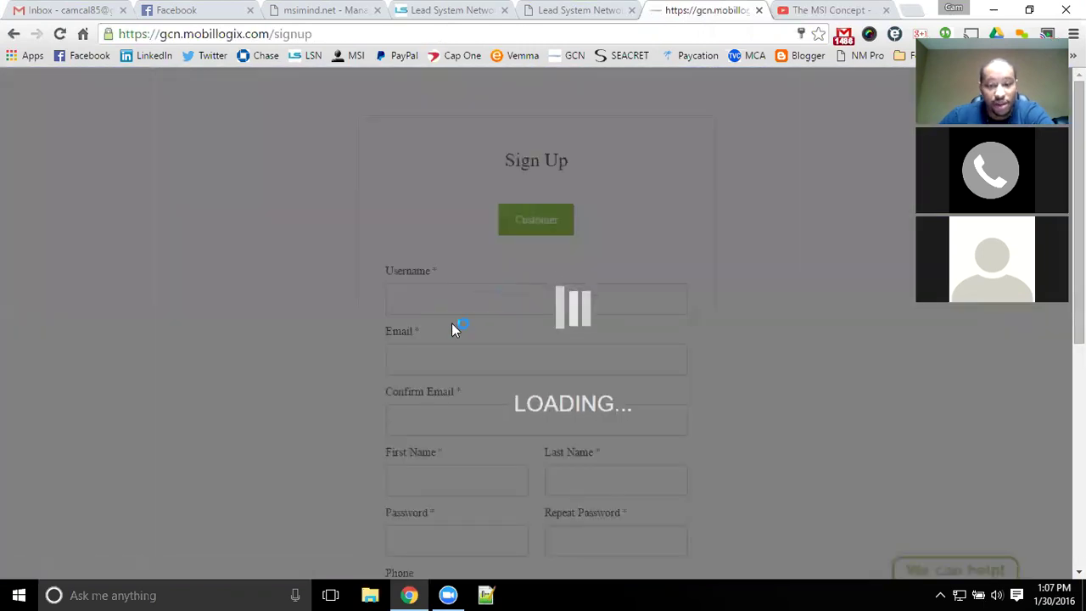
- Scroll the GCN signup form down to its Enroller ID field
{"action": "scroll", "coordinate": [475, 315], "scroll_direction": "down", "scroll_amount": 3}
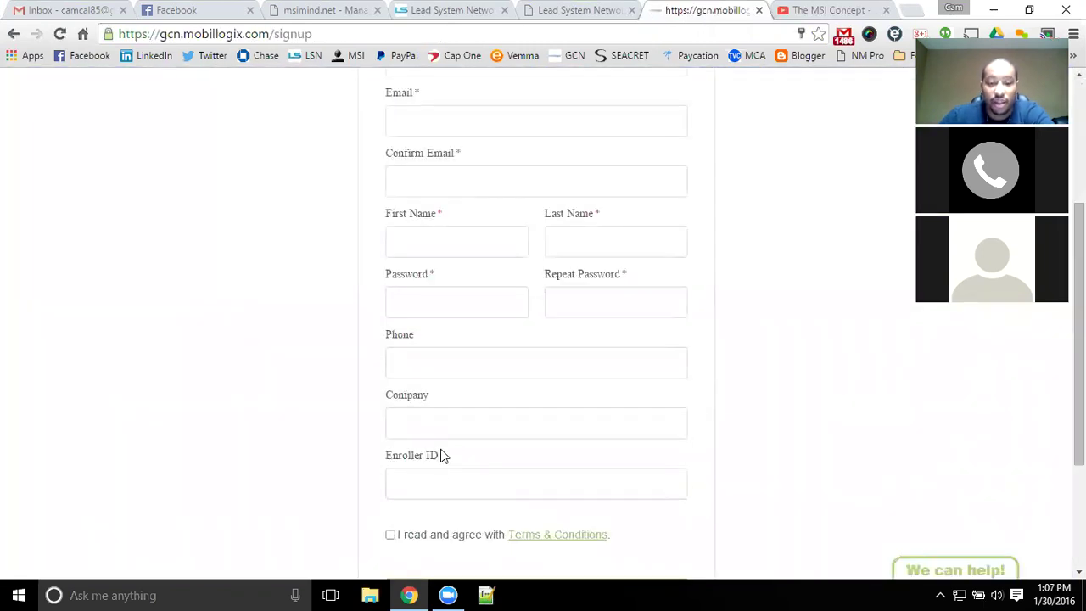
{"action": "left_click", "coordinate": [443, 472]}
{"action": "left_click", "coordinate": [286, 454]}
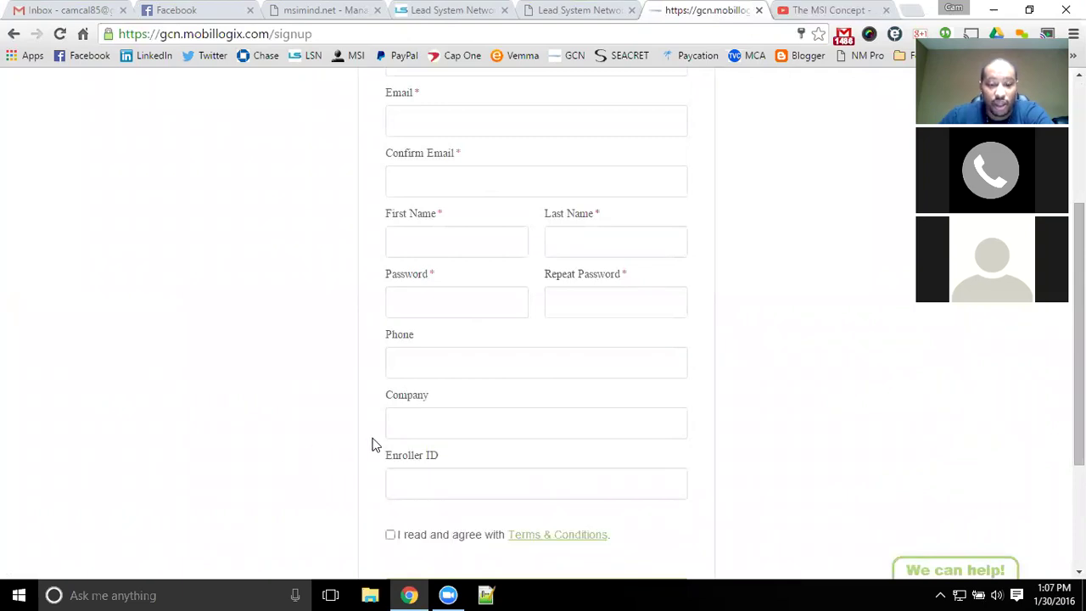
{"action": "left_click", "coordinate": [360, 8]}
{"action": "left_click", "coordinate": [68, 9]}
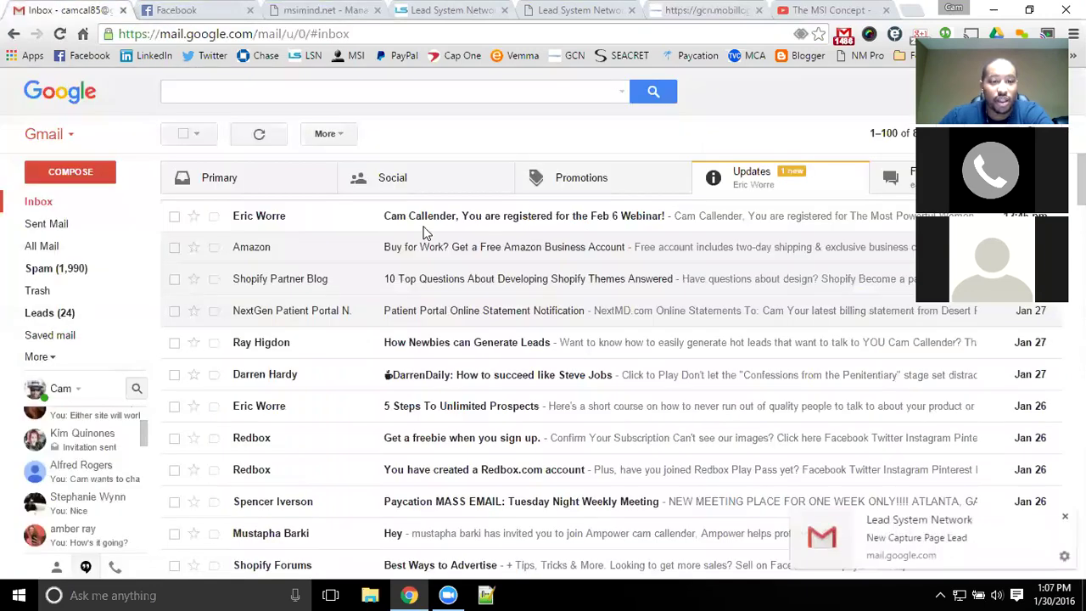
{"action": "left_click", "coordinate": [275, 137]}
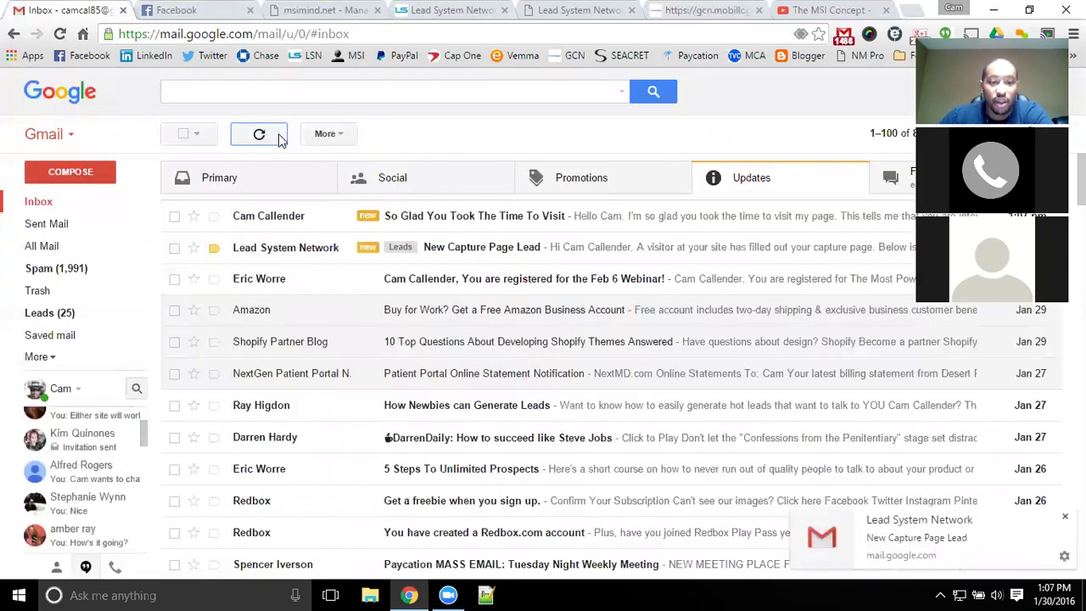
{"action": "left_click", "coordinate": [481, 217]}
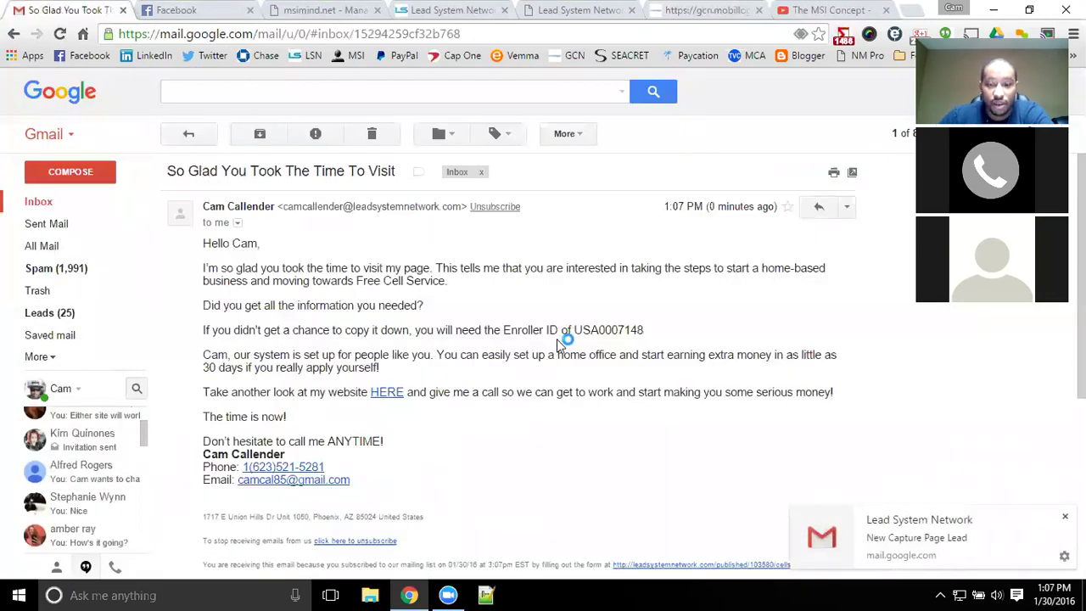
{"action": "double_click", "coordinate": [624, 330]}
{"action": "key", "text": "ctrl+c"}
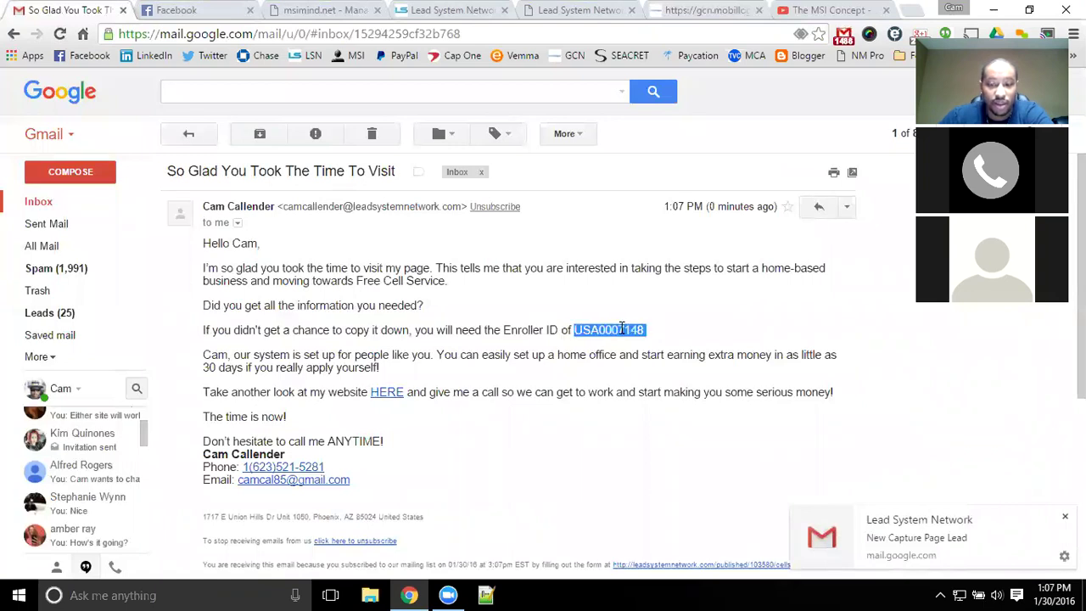
{"action": "right_click", "coordinate": [629, 337]}
{"action": "left_click", "coordinate": [638, 339]}
{"action": "left_click", "coordinate": [681, 9]}
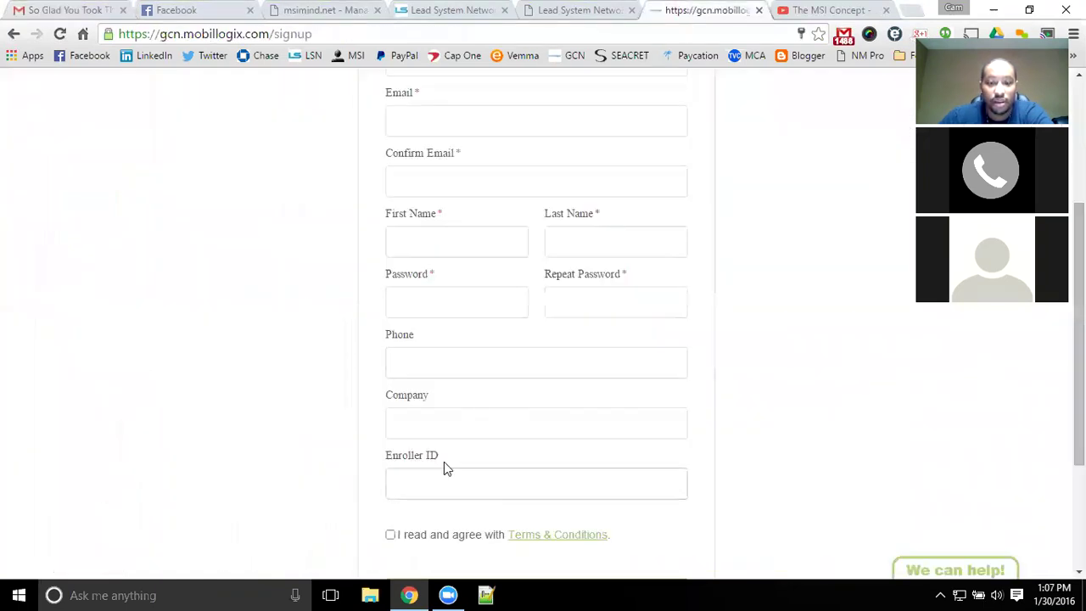
{"action": "right_click", "coordinate": [443, 462]}
{"action": "right_click", "coordinate": [451, 481]}
{"action": "left_click", "coordinate": [521, 331]}
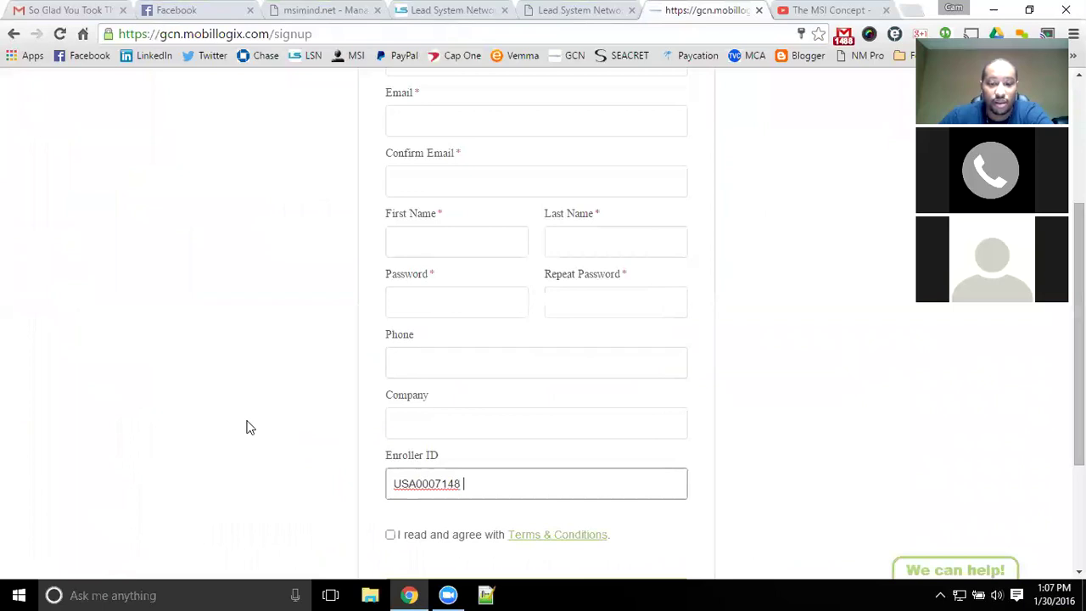
{"action": "scroll", "coordinate": [261, 413], "scroll_direction": "up", "scroll_amount": 3}
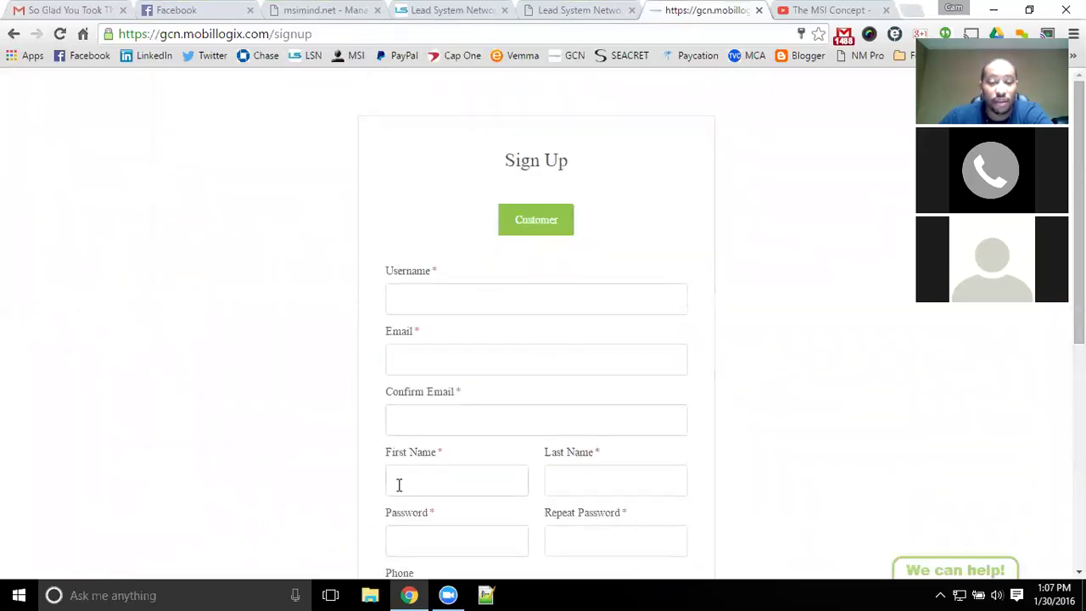
{"action": "scroll", "coordinate": [399, 484], "scroll_direction": "down", "scroll_amount": 5}
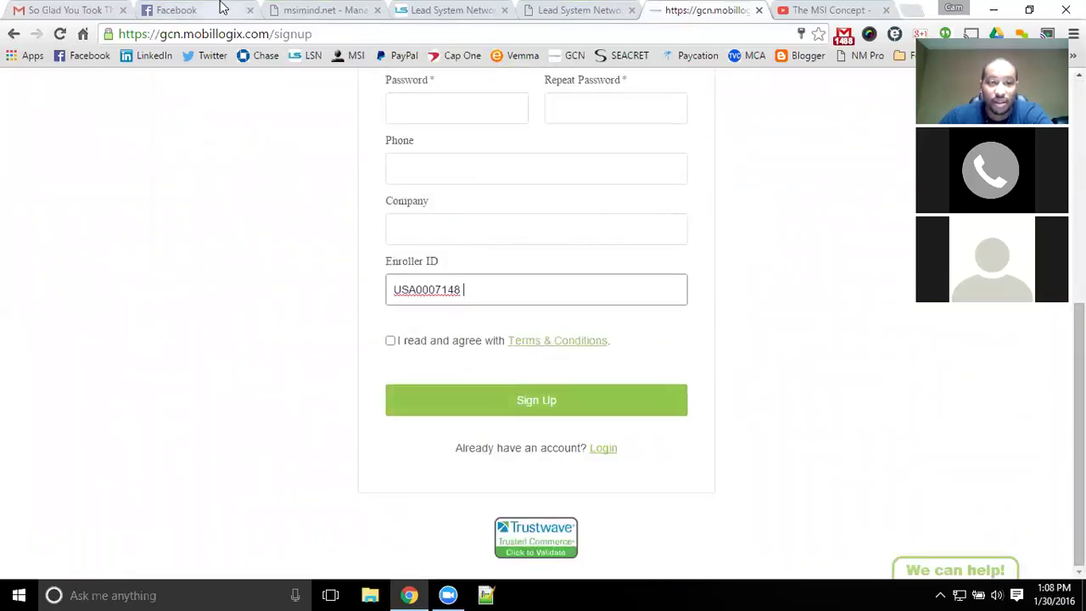
- Archive the New Capture Page Lead email from the Gmail inbox
{"action": "left_click", "coordinate": [72, 10]}
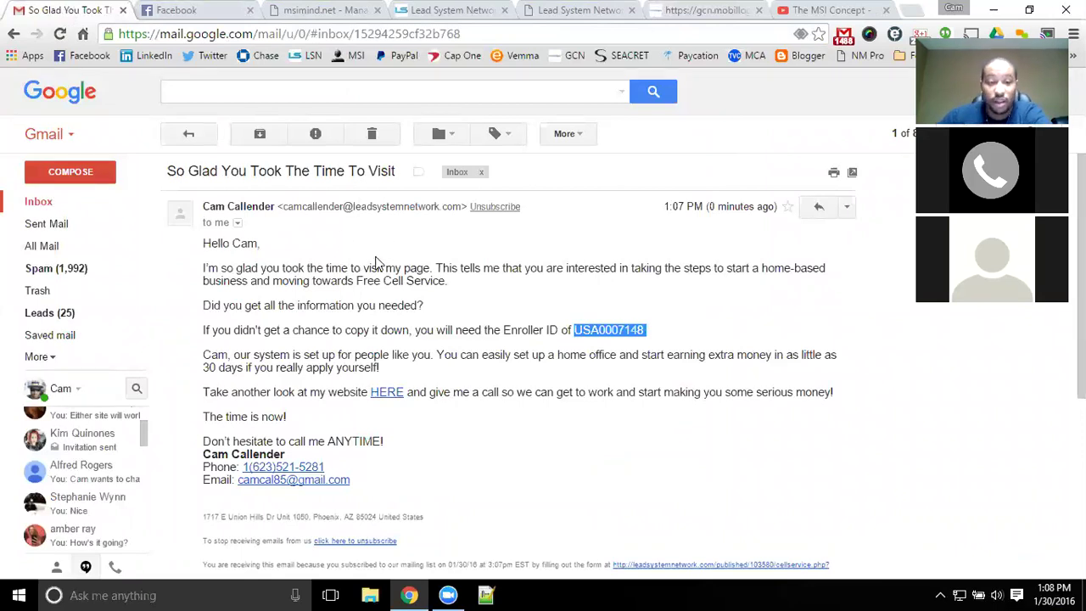
{"action": "left_click", "coordinate": [377, 261]}
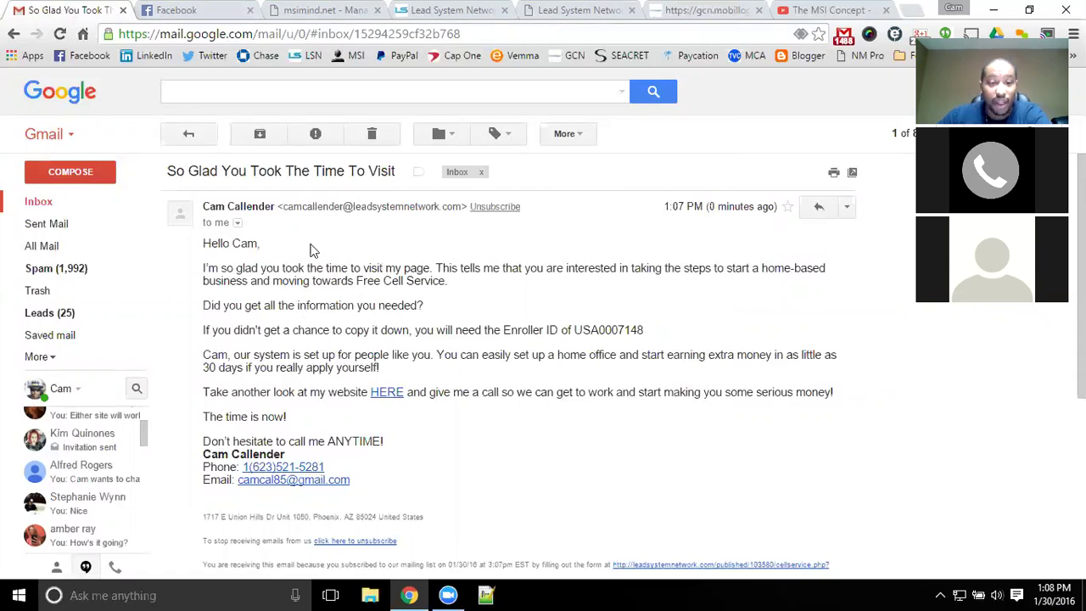
{"action": "left_click", "coordinate": [208, 136]}
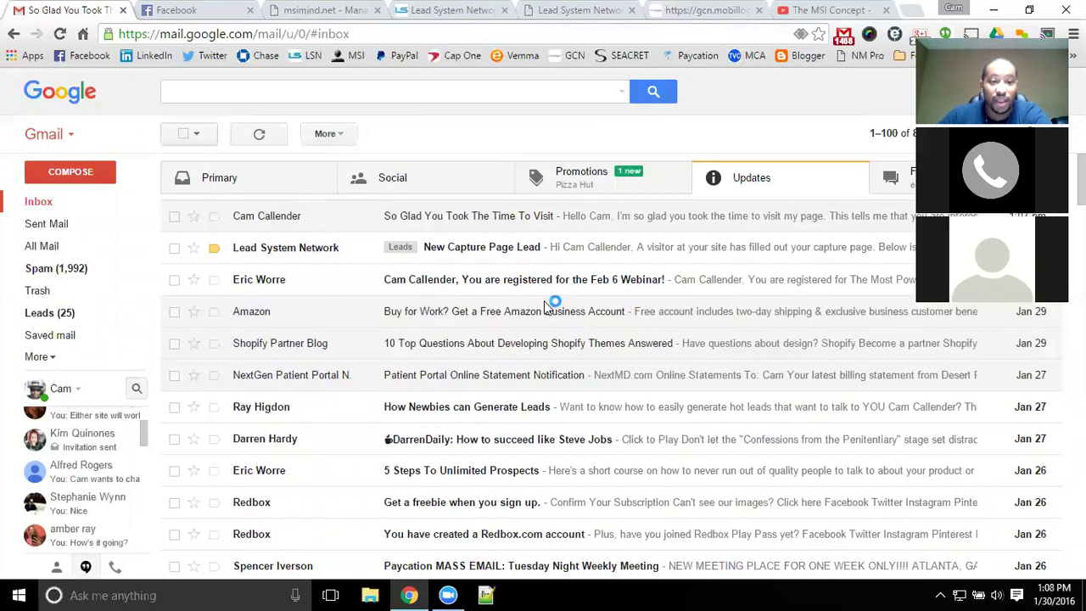
{"action": "left_click", "coordinate": [453, 246]}
{"action": "left_click", "coordinate": [260, 134]}
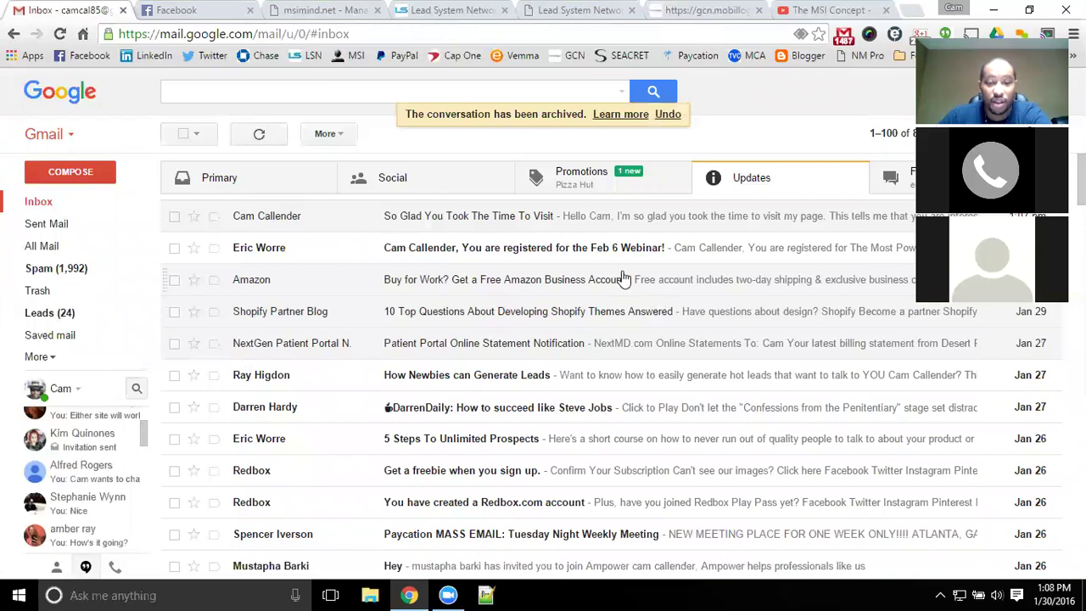
- Open Lead System Network's contacts manager and filter to the empty ENT Leads group
{"action": "left_click", "coordinate": [479, 222]}
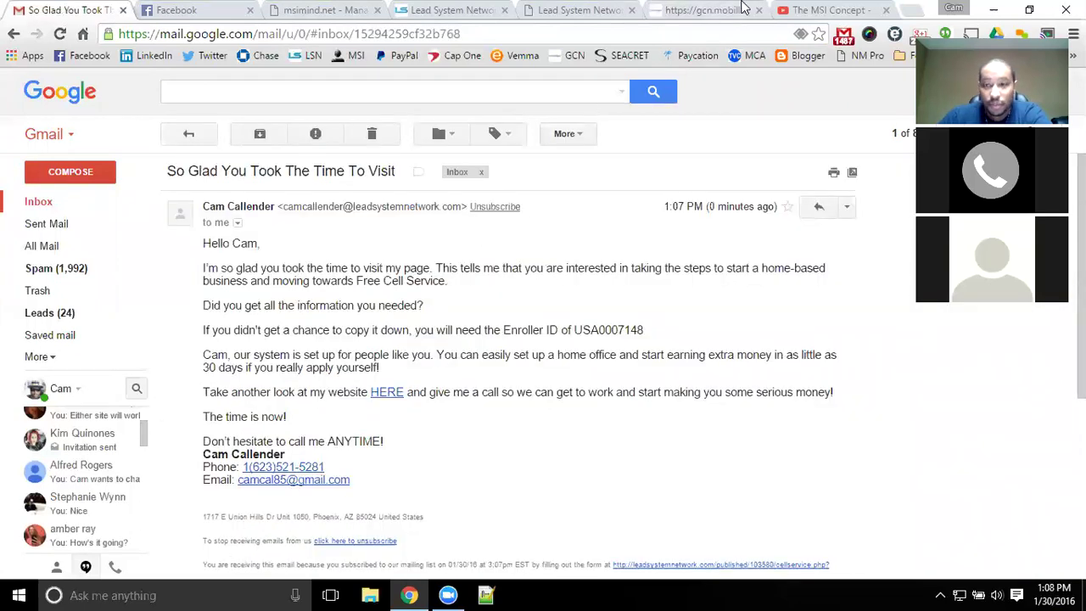
{"action": "left_click", "coordinate": [478, 8]}
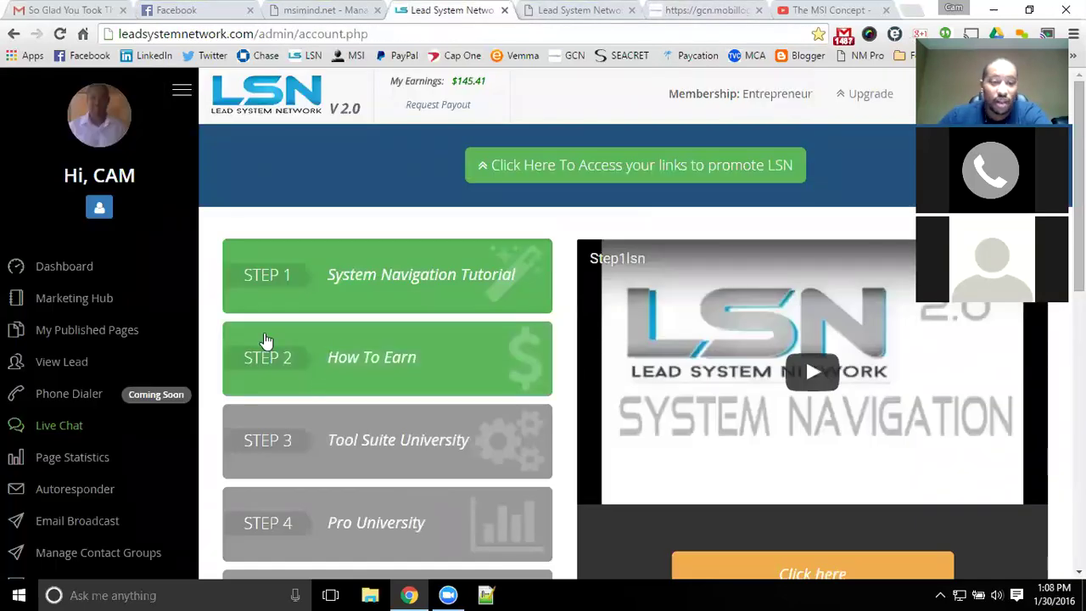
{"action": "left_click", "coordinate": [92, 363]}
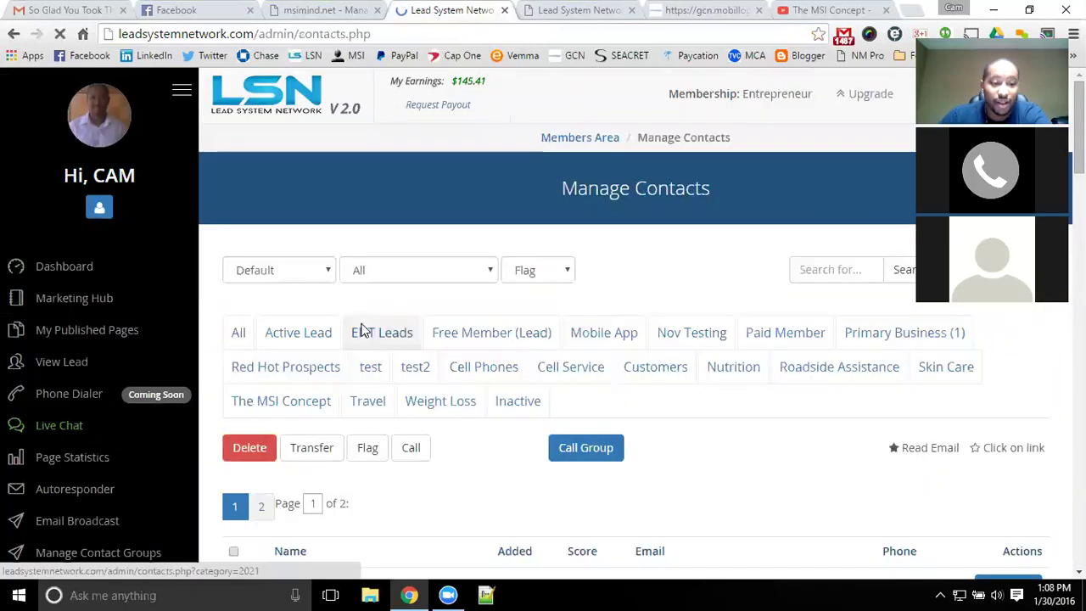
{"action": "left_click", "coordinate": [399, 366]}
{"action": "left_click", "coordinate": [683, 138]}
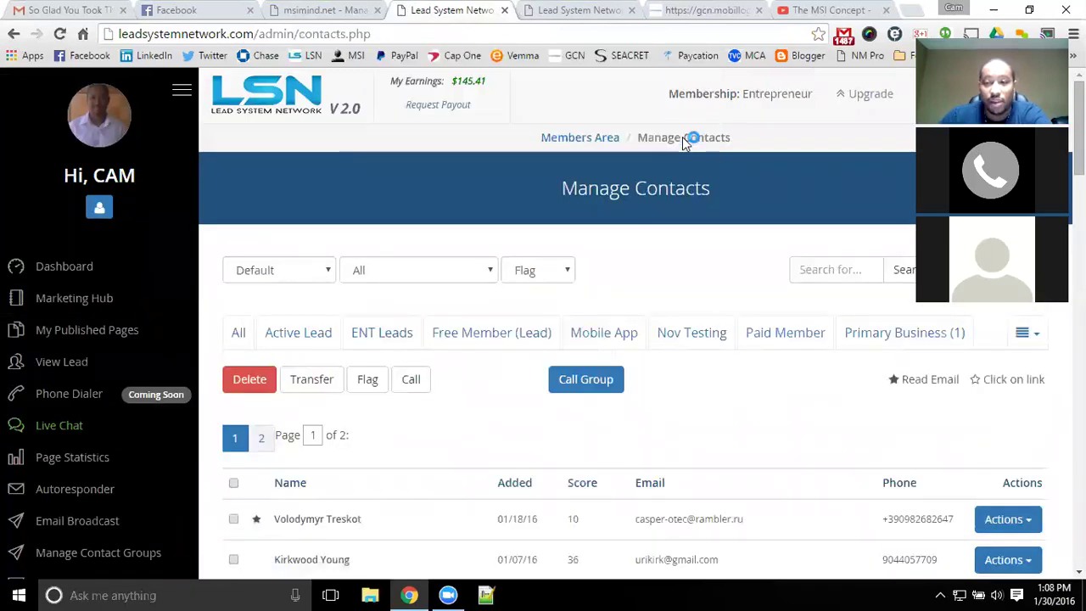
{"action": "scroll", "coordinate": [404, 413], "scroll_direction": "down", "scroll_amount": 4}
{"action": "scroll", "coordinate": [403, 413], "scroll_direction": "down", "scroll_amount": 12}
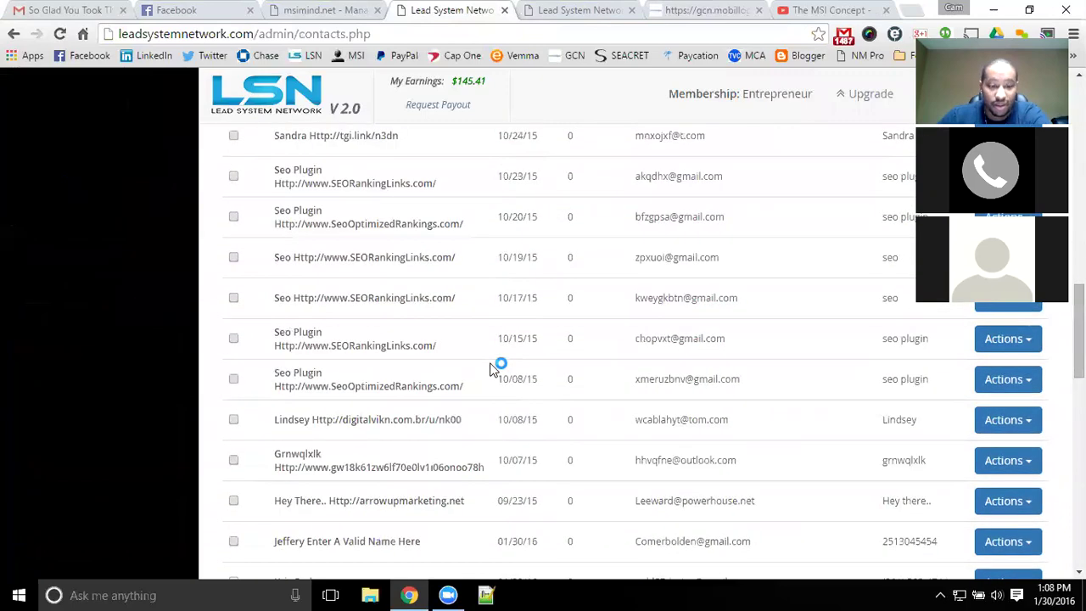
{"action": "scroll", "coordinate": [410, 394], "scroll_direction": "down", "scroll_amount": 6}
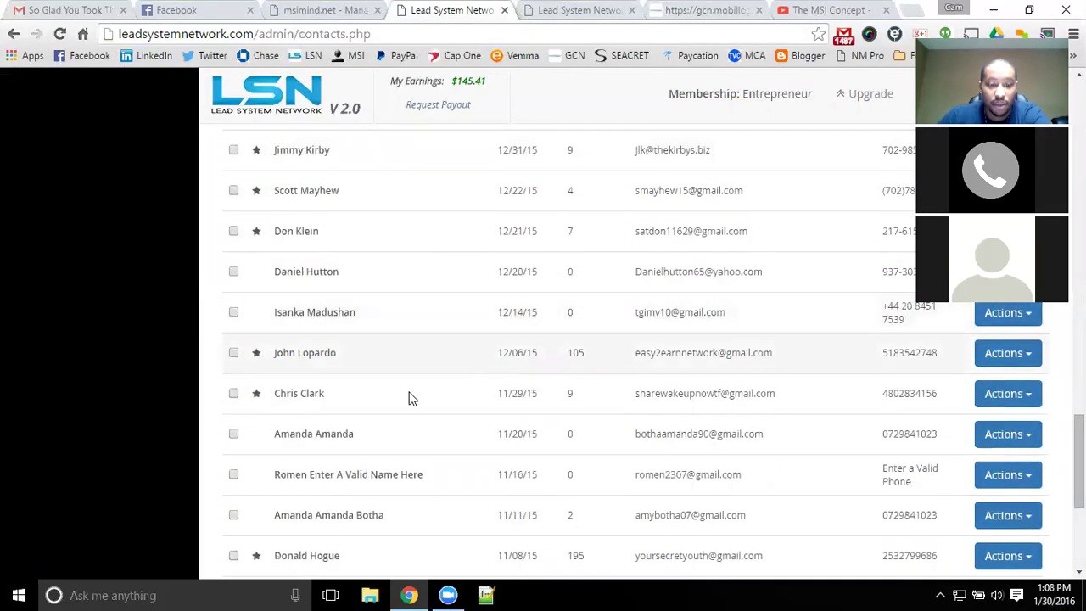
{"action": "scroll", "coordinate": [409, 395], "scroll_direction": "up", "scroll_amount": 8}
{"action": "scroll", "coordinate": [410, 395], "scroll_direction": "up", "scroll_amount": 14}
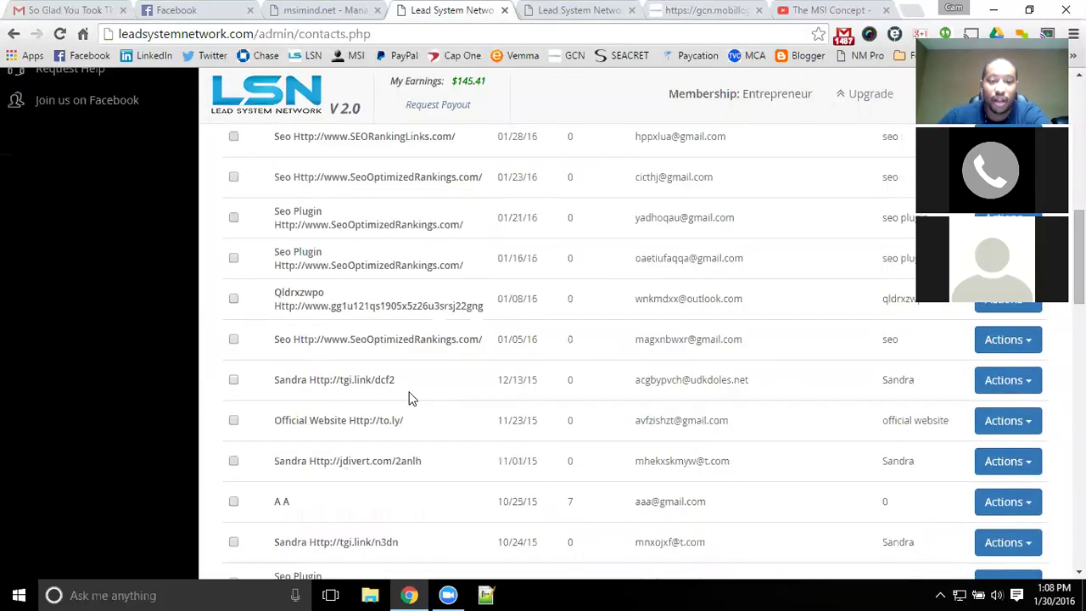
- Search the contacts for 'call' to narrow the list to one entry
{"action": "left_click", "coordinate": [846, 272]}
{"action": "type", "text": "call"}
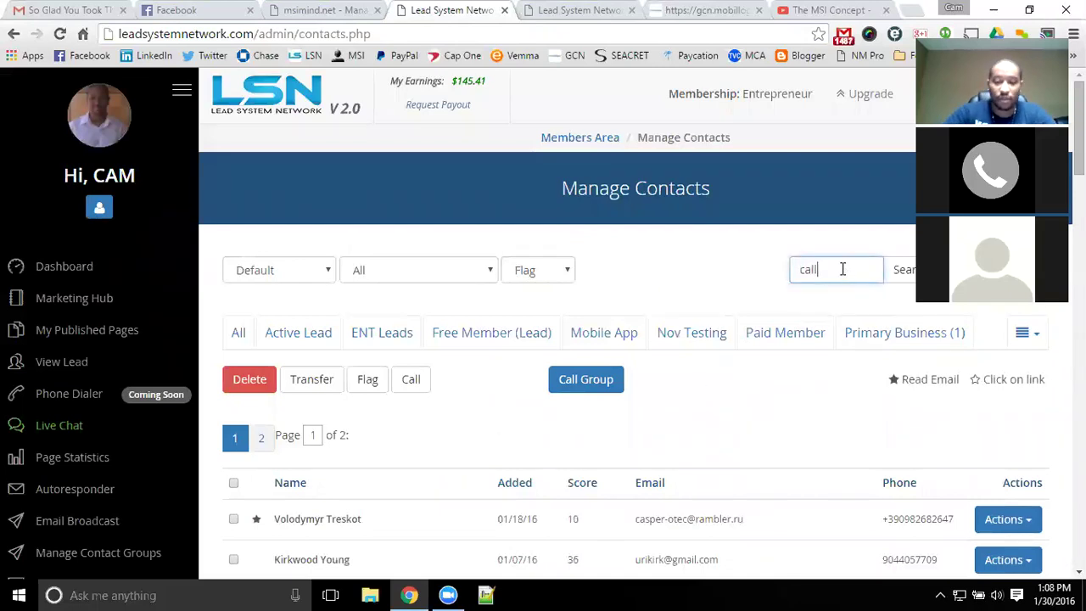
{"action": "key", "text": "Return"}
{"action": "left_click", "coordinate": [687, 159]}
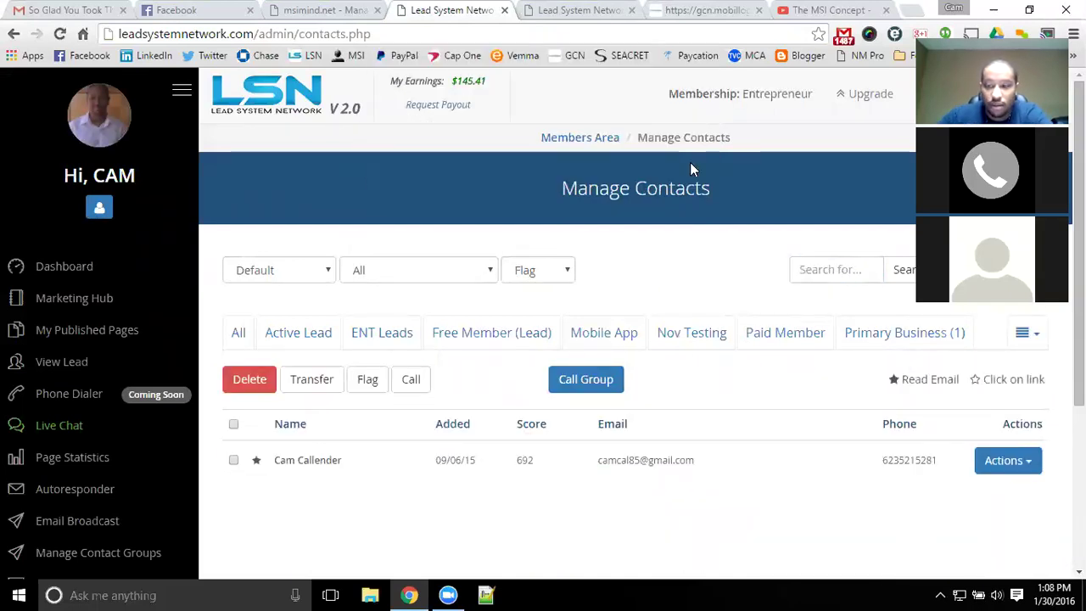
{"action": "left_click", "coordinate": [1005, 461]}
{"action": "left_click", "coordinate": [1001, 486]}
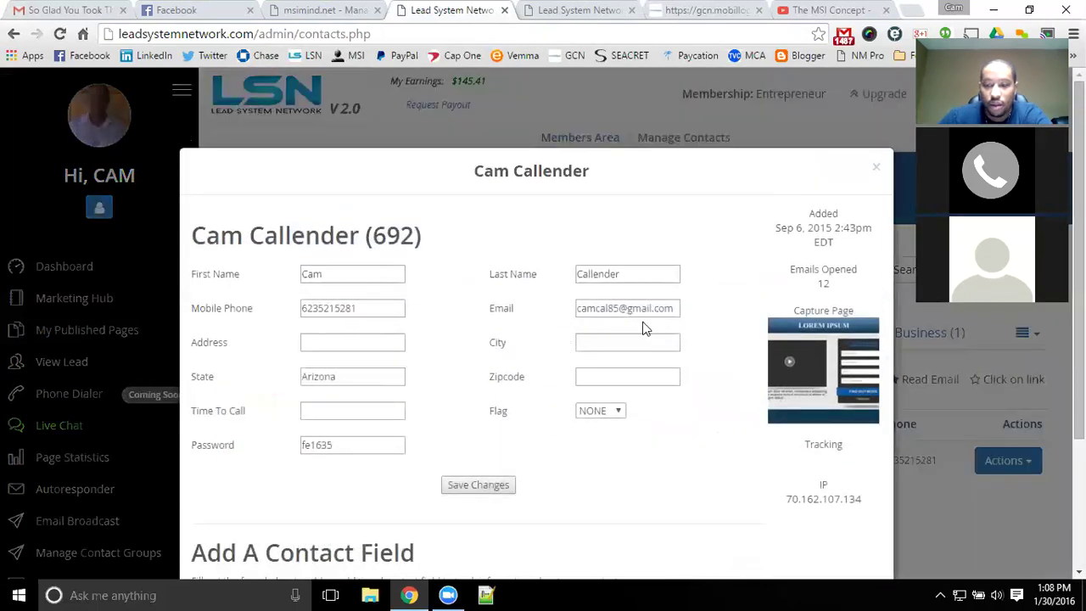
{"action": "scroll", "coordinate": [725, 297], "scroll_direction": "down", "scroll_amount": 1}
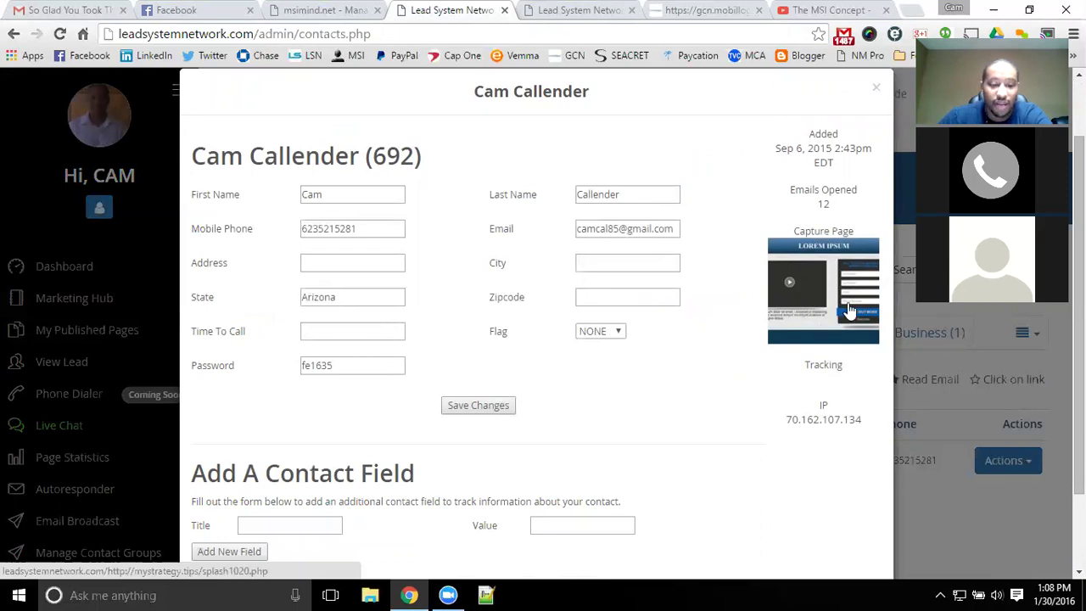
{"action": "scroll", "coordinate": [747, 322], "scroll_direction": "down", "scroll_amount": 1}
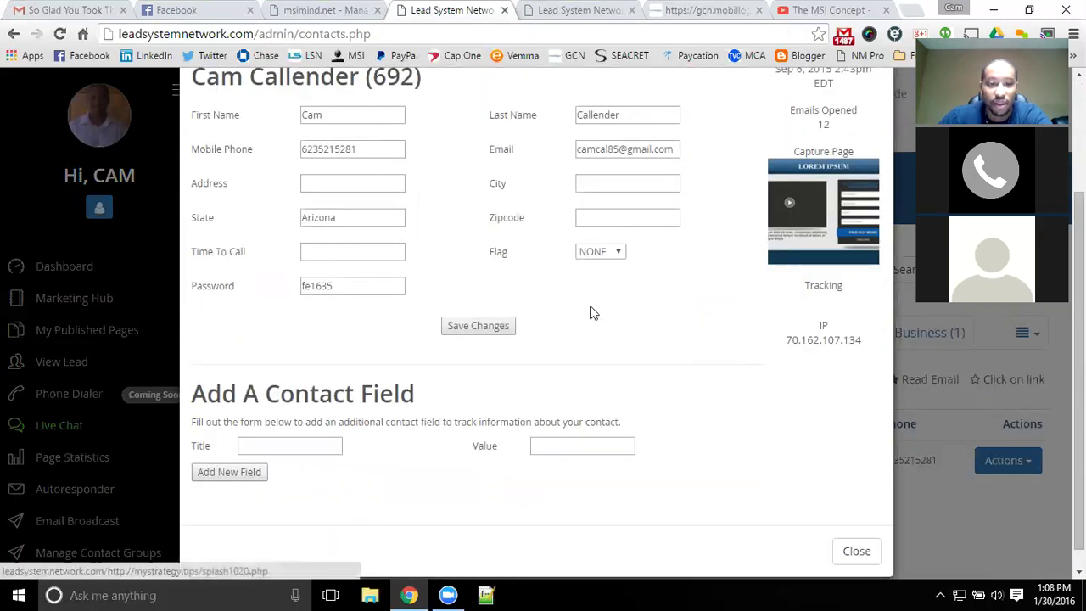
{"action": "scroll", "coordinate": [475, 330], "scroll_direction": "down", "scroll_amount": 1}
{"action": "scroll", "coordinate": [374, 352], "scroll_direction": "up", "scroll_amount": 2}
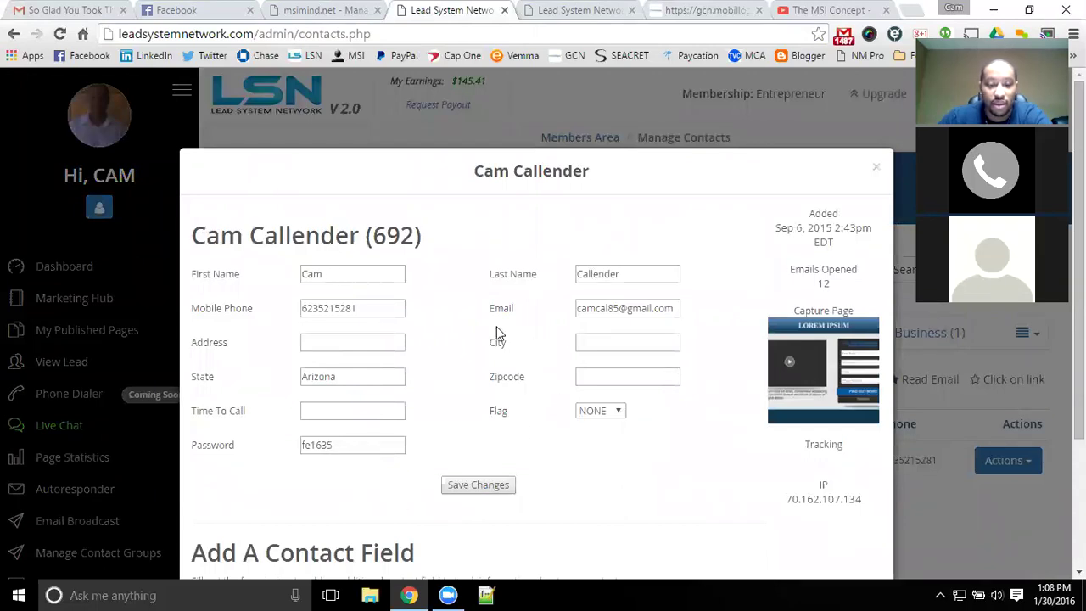
{"action": "scroll", "coordinate": [438, 389], "scroll_direction": "down", "scroll_amount": 2}
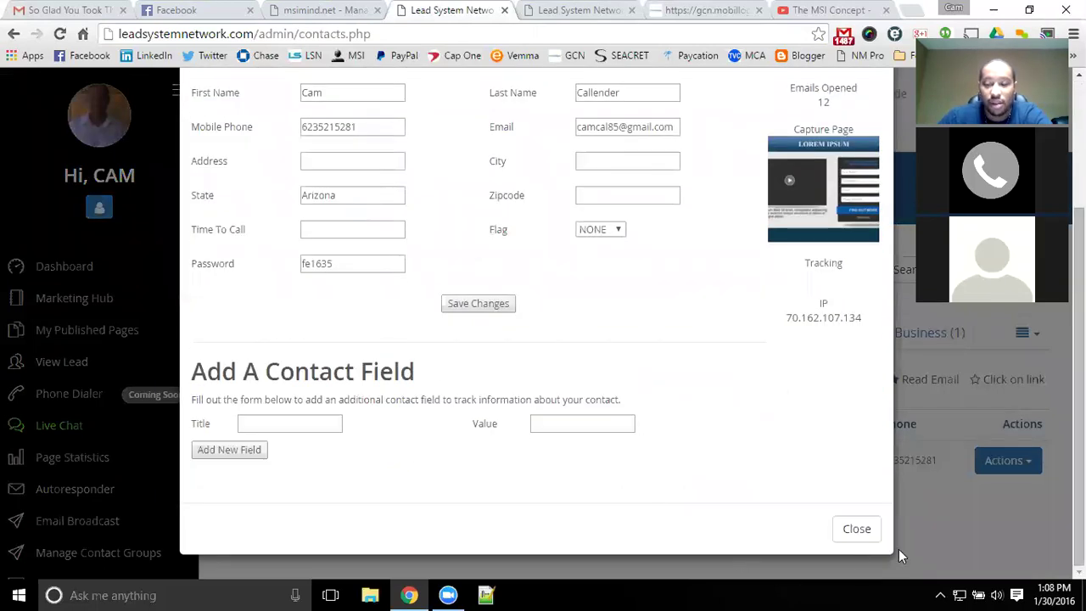
{"action": "left_click", "coordinate": [856, 530]}
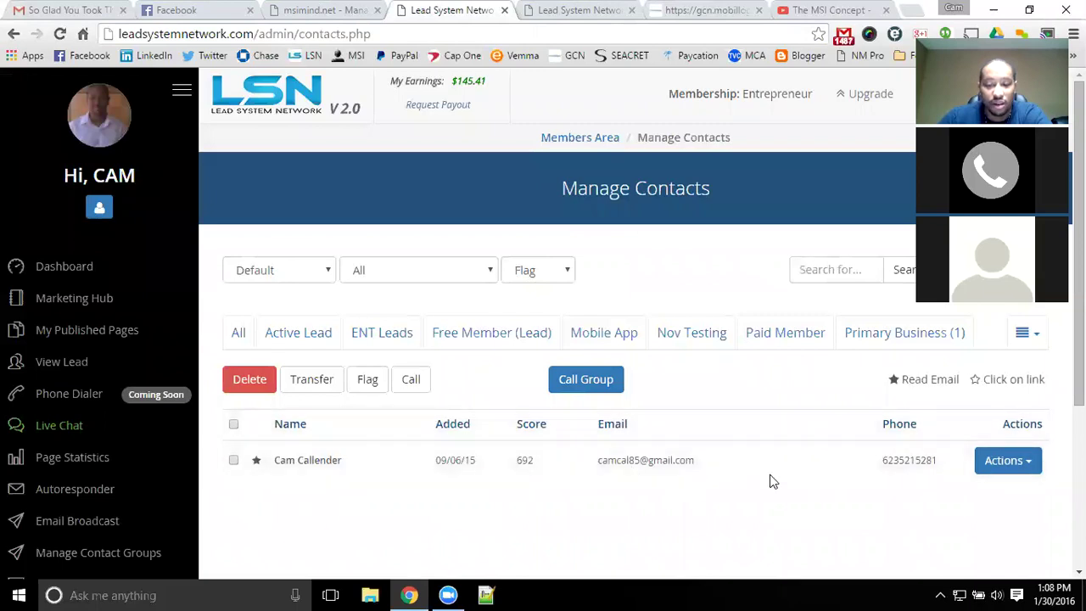
- Open the lead's page-view statistics, scroll through the Pages Viewed table, and close it
{"action": "left_click", "coordinate": [1031, 465]}
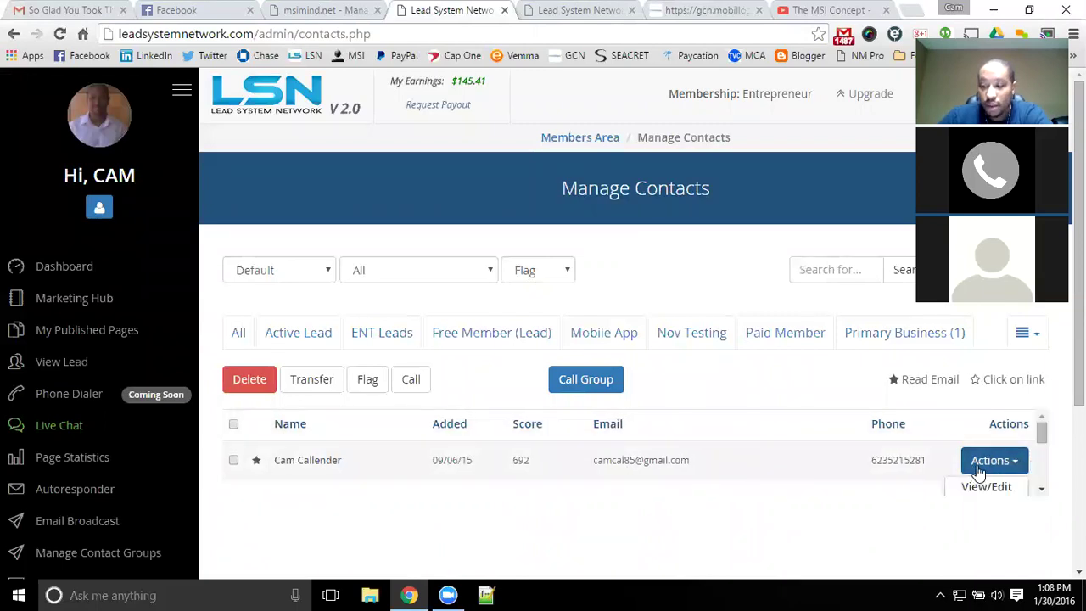
{"action": "scroll", "coordinate": [983, 466], "scroll_direction": "down", "scroll_amount": 3}
{"action": "scroll", "coordinate": [990, 458], "scroll_direction": "up", "scroll_amount": 2}
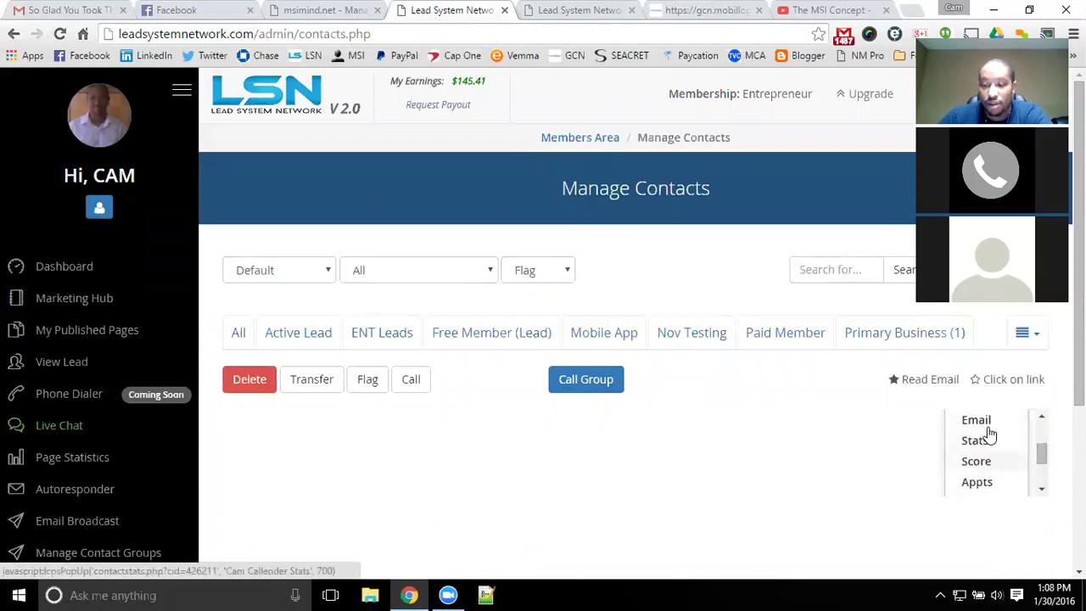
{"action": "left_click", "coordinate": [984, 442]}
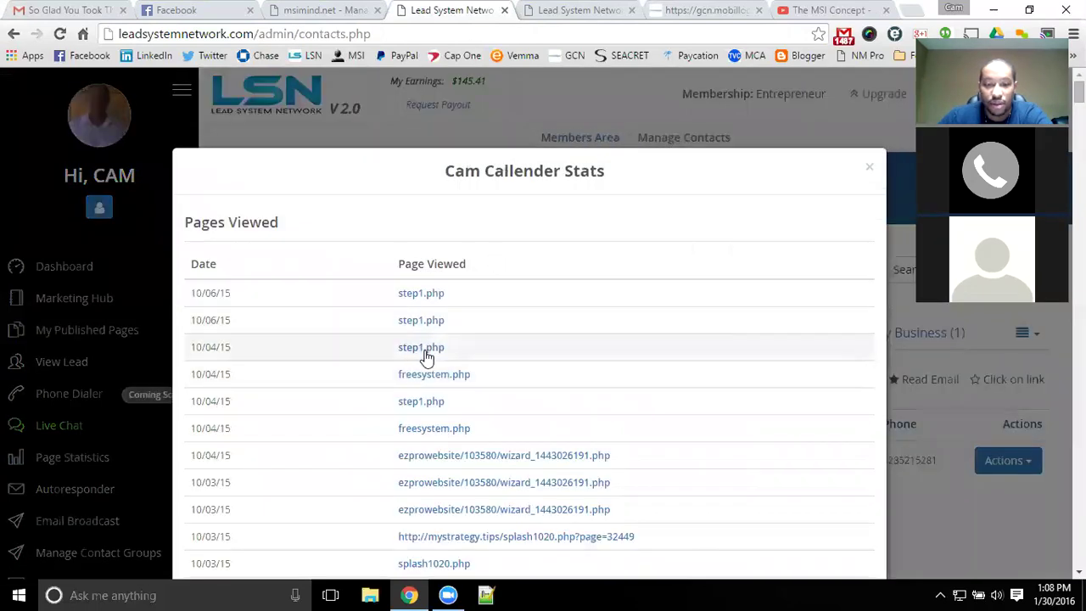
{"action": "scroll", "coordinate": [427, 356], "scroll_direction": "down", "scroll_amount": 15}
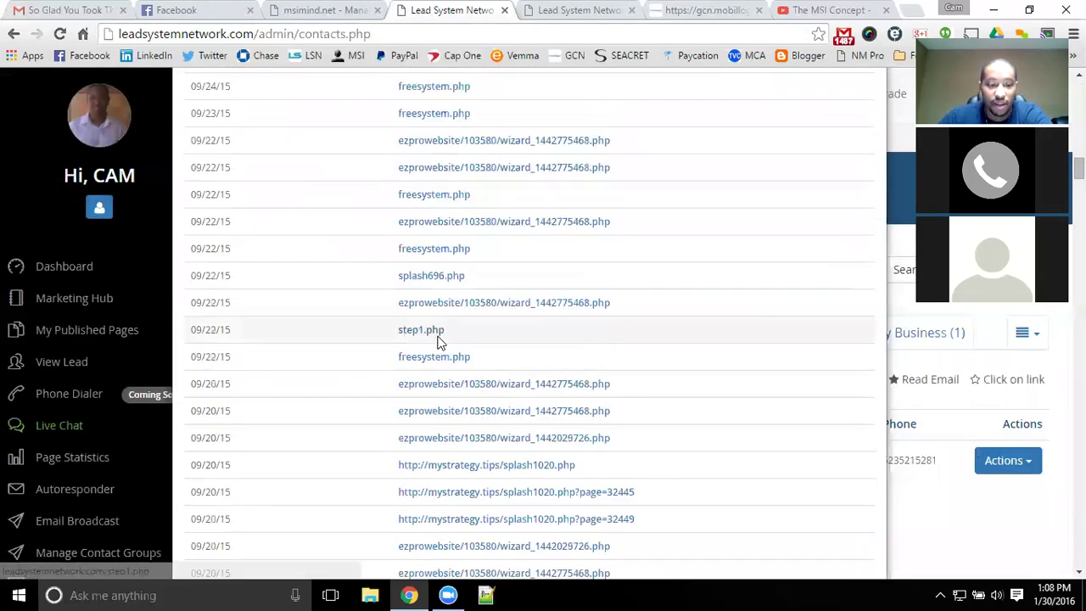
{"action": "scroll", "coordinate": [440, 341], "scroll_direction": "down", "scroll_amount": 15}
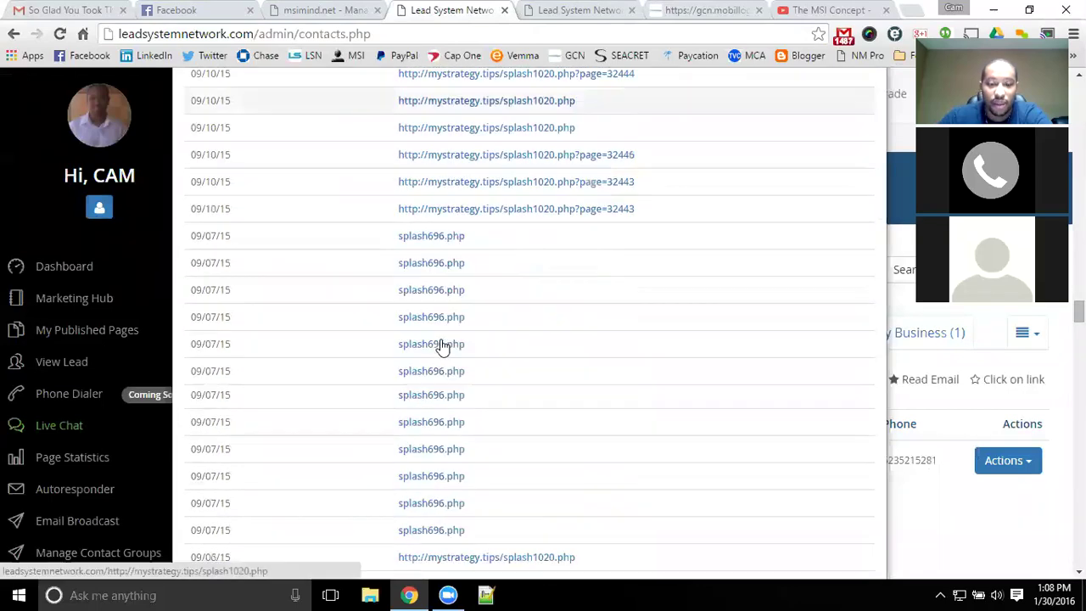
{"action": "scroll", "coordinate": [440, 344], "scroll_direction": "down", "scroll_amount": 5}
{"action": "scroll", "coordinate": [440, 343], "scroll_direction": "up", "scroll_amount": 12}
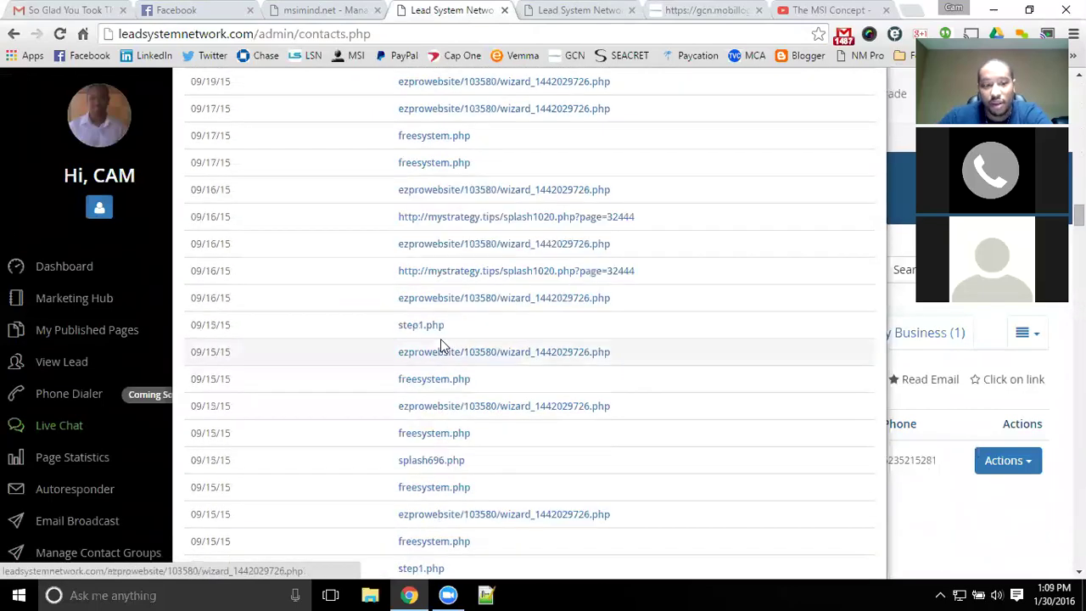
{"action": "scroll", "coordinate": [441, 344], "scroll_direction": "up", "scroll_amount": 15}
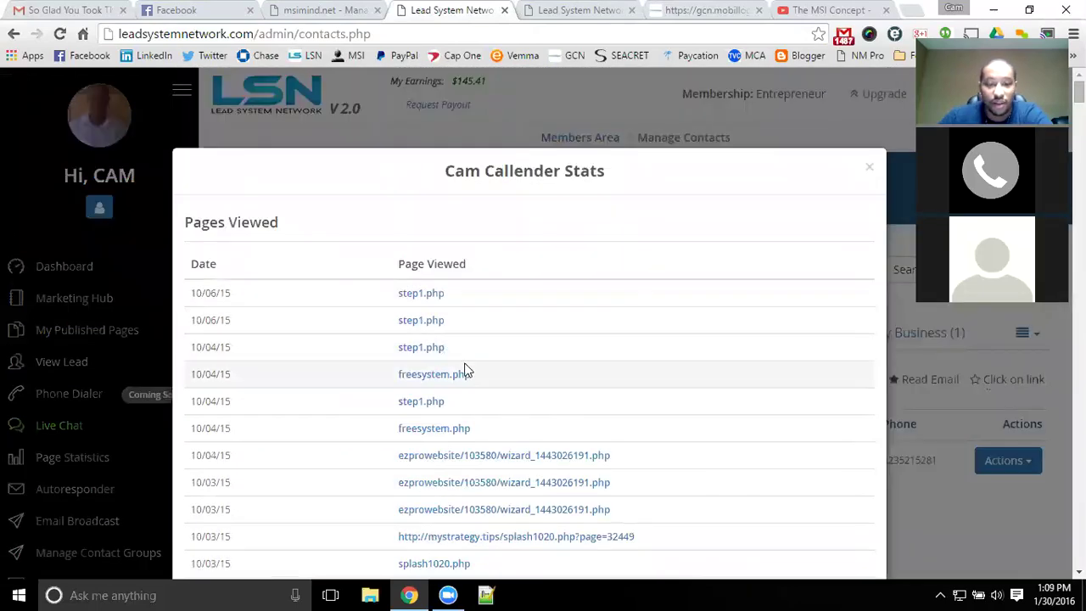
{"action": "left_click", "coordinate": [869, 168]}
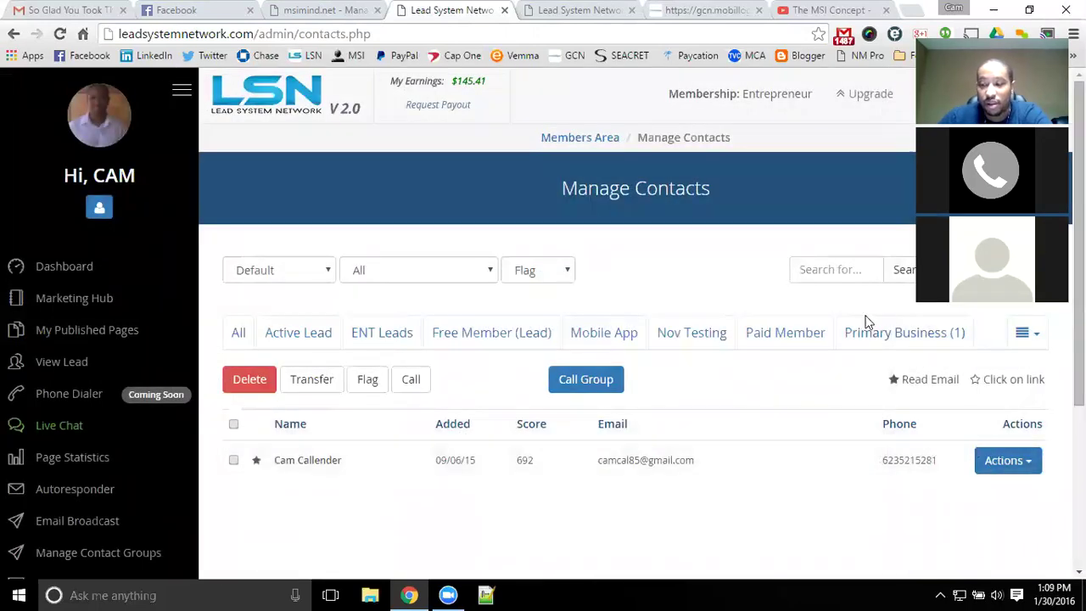
{"action": "scroll", "coordinate": [1027, 382], "scroll_direction": "down", "scroll_amount": 1}
{"action": "left_click", "coordinate": [1027, 382]}
{"action": "scroll", "coordinate": [998, 442], "scroll_direction": "down", "scroll_amount": 1}
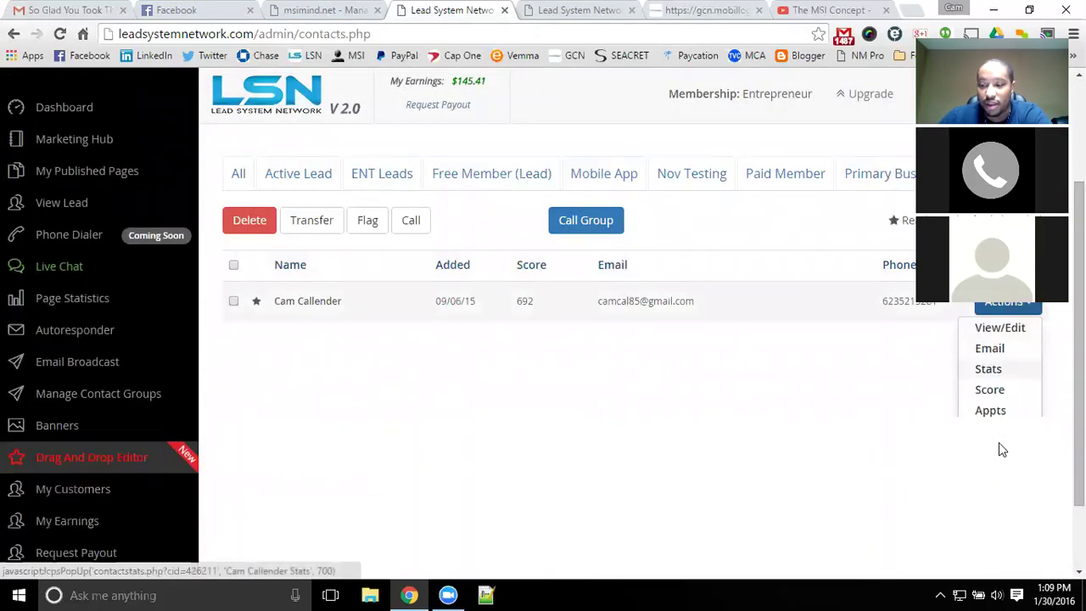
{"action": "left_click", "coordinate": [1004, 391]}
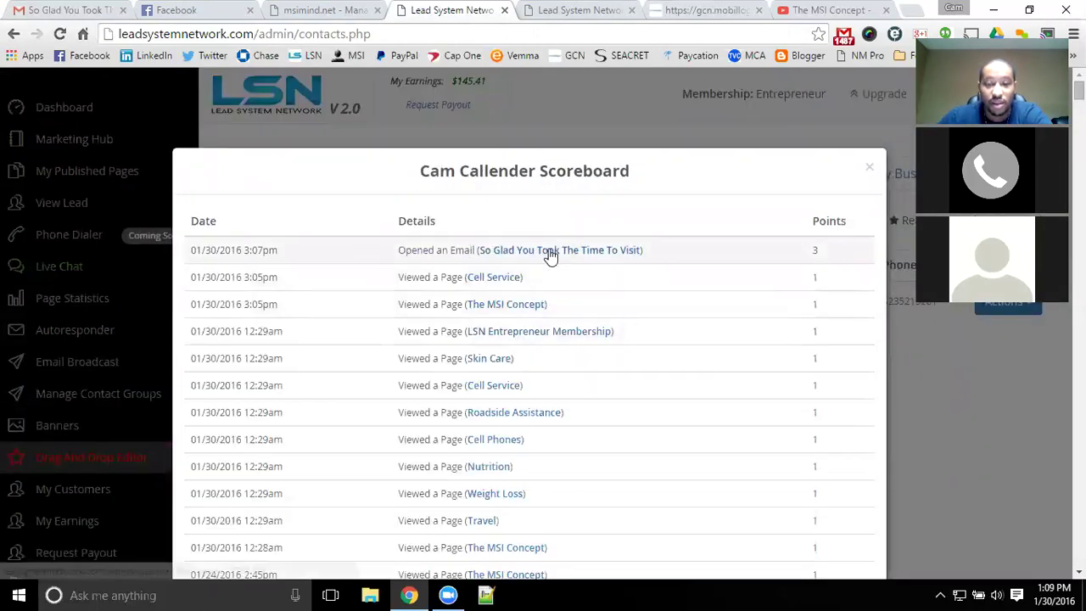
{"action": "left_click_drag", "start_coordinate": [717, 249], "coordinate": [352, 238]}
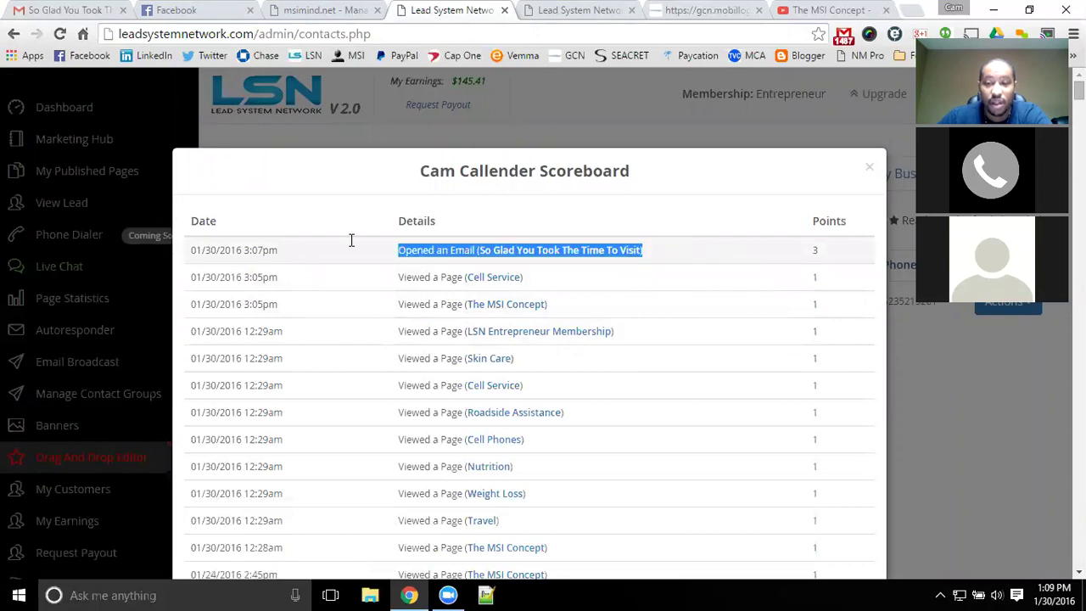
{"action": "left_click", "coordinate": [660, 279]}
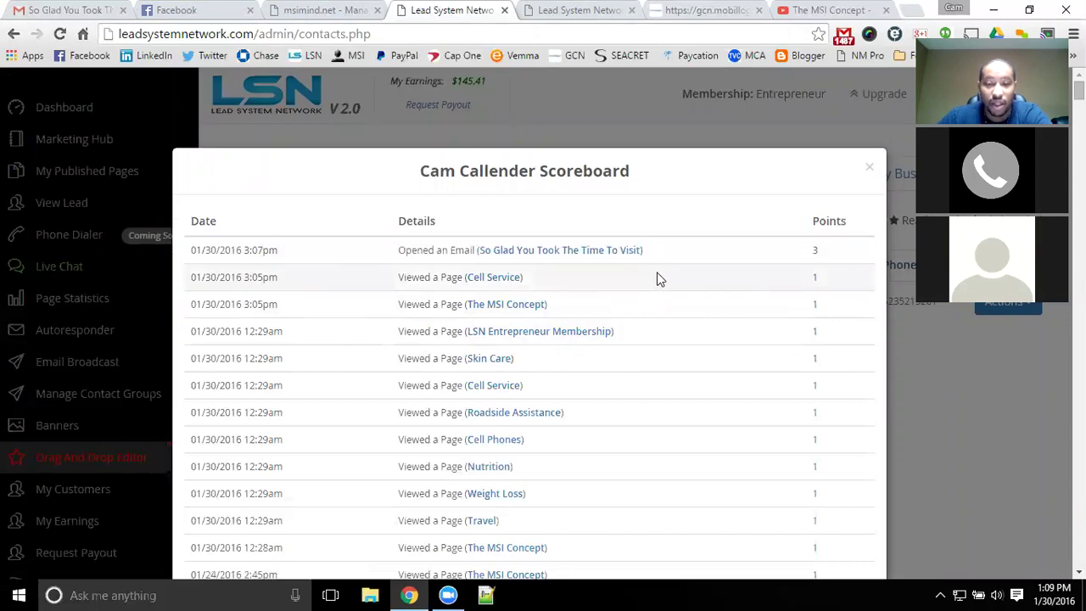
{"action": "left_click", "coordinate": [569, 277]}
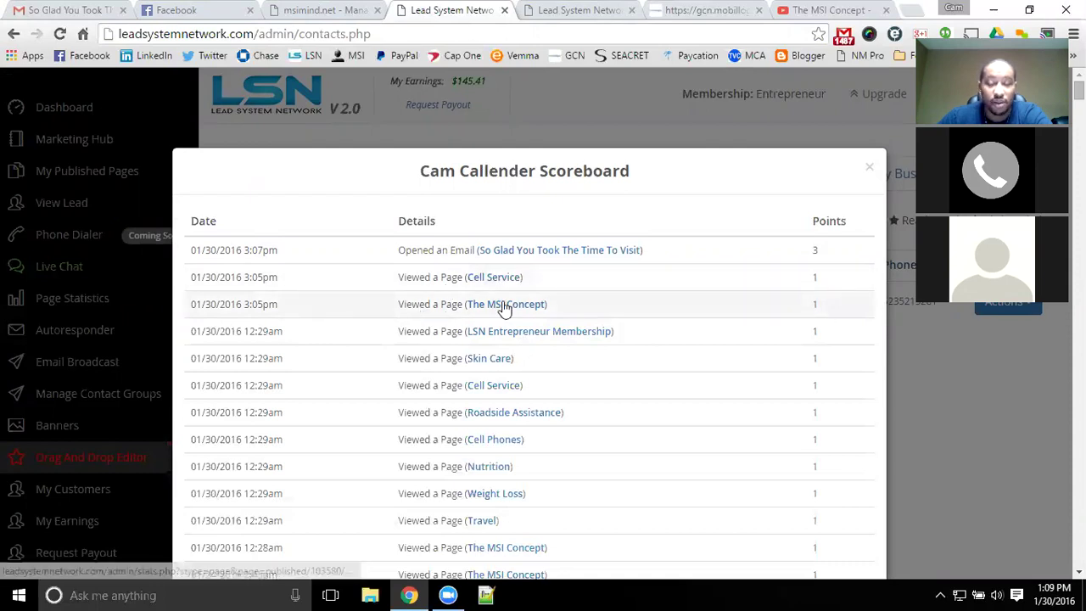
{"action": "left_click", "coordinate": [504, 278]}
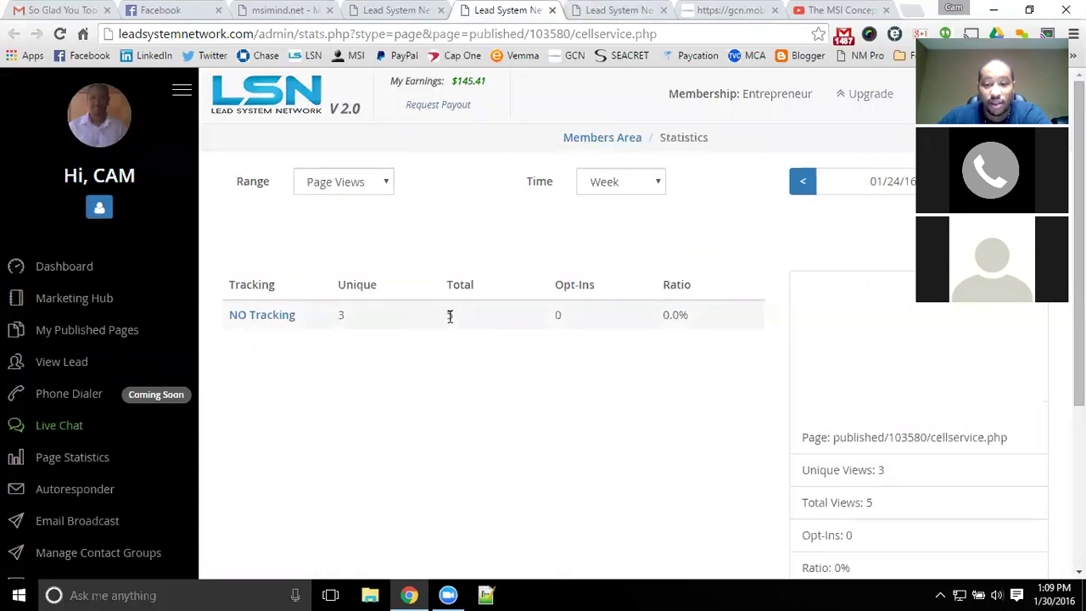
{"action": "left_click_drag", "start_coordinate": [449, 315], "coordinate": [710, 395]}
{"action": "left_click", "coordinate": [704, 395]}
{"action": "scroll", "coordinate": [824, 378], "scroll_direction": "down", "scroll_amount": 2}
{"action": "left_click_drag", "start_coordinate": [829, 311], "coordinate": [904, 390]}
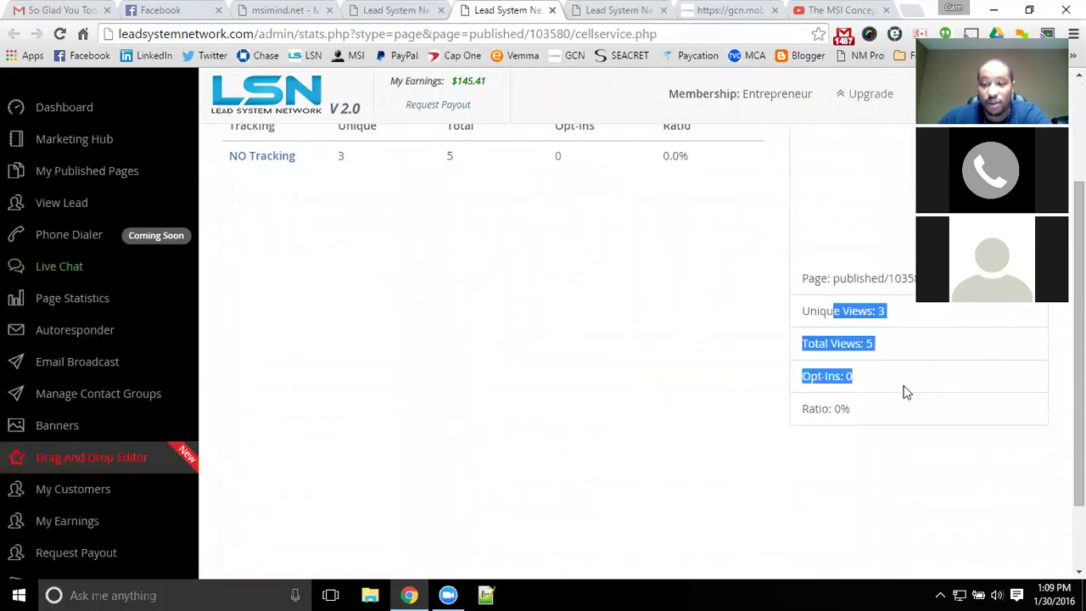
{"action": "scroll", "coordinate": [838, 417], "scroll_direction": "up", "scroll_amount": 2}
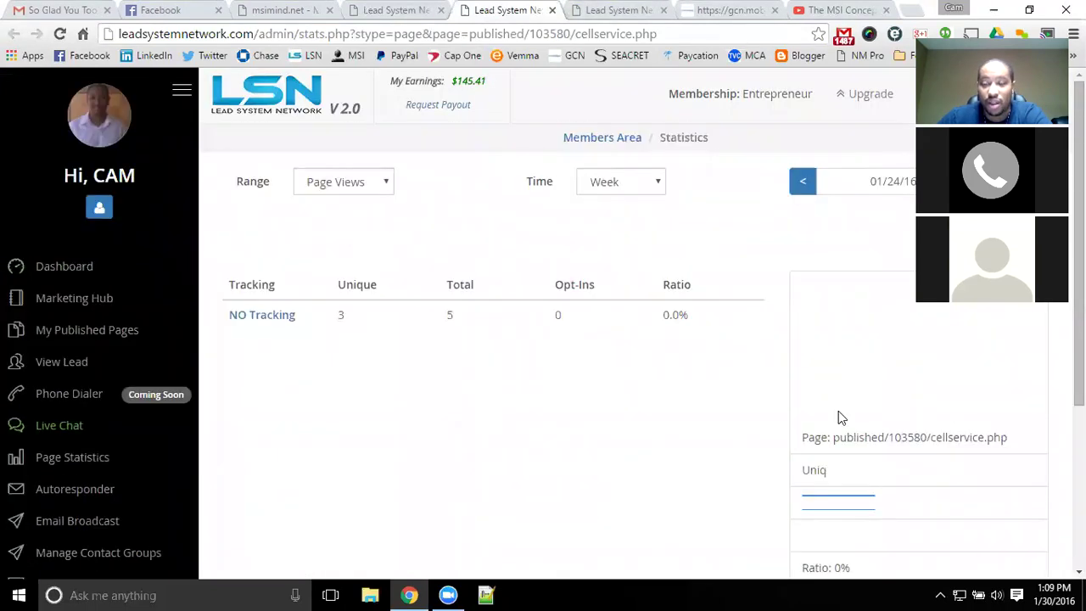
{"action": "left_click", "coordinate": [552, 10]}
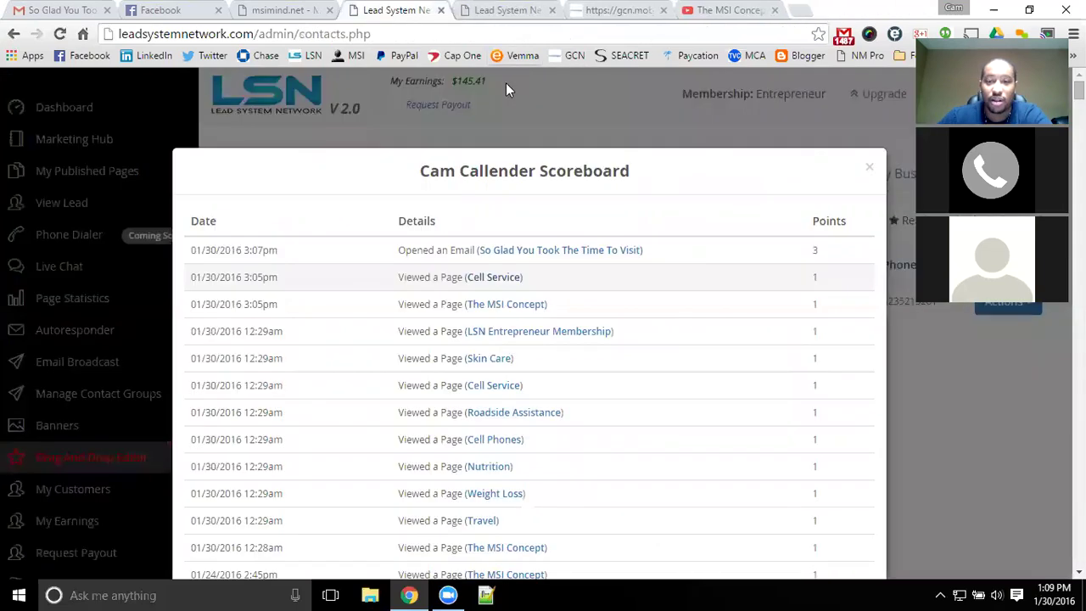
{"action": "left_click", "coordinate": [867, 170]}
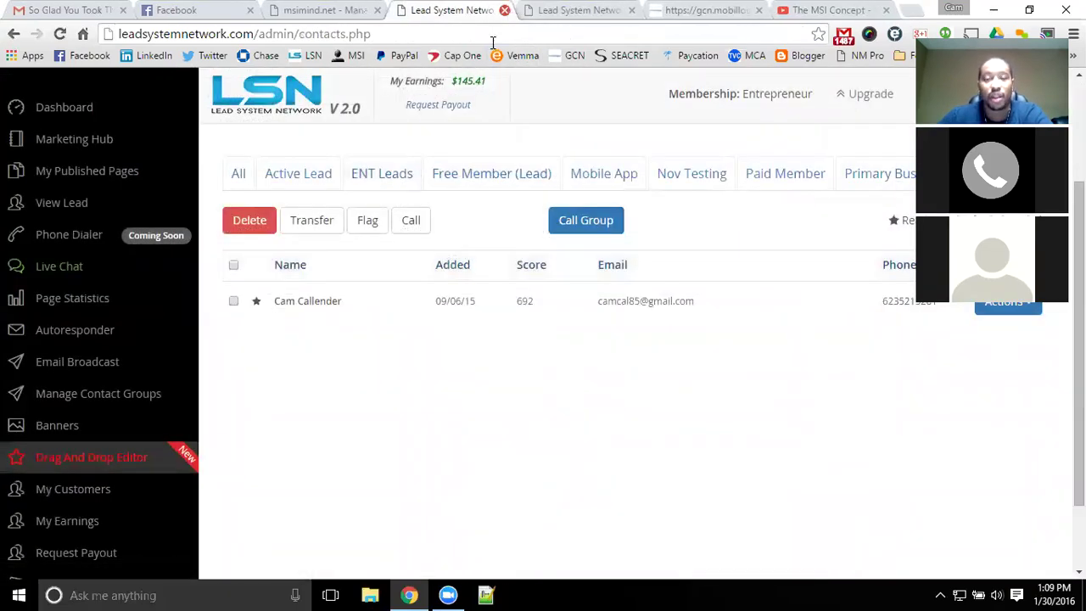
{"action": "scroll", "coordinate": [472, 221], "scroll_direction": "up", "scroll_amount": 2}
- Review the Edit Autoresponder email body and highlight its Enroller ID
{"action": "left_click", "coordinate": [149, 269]}
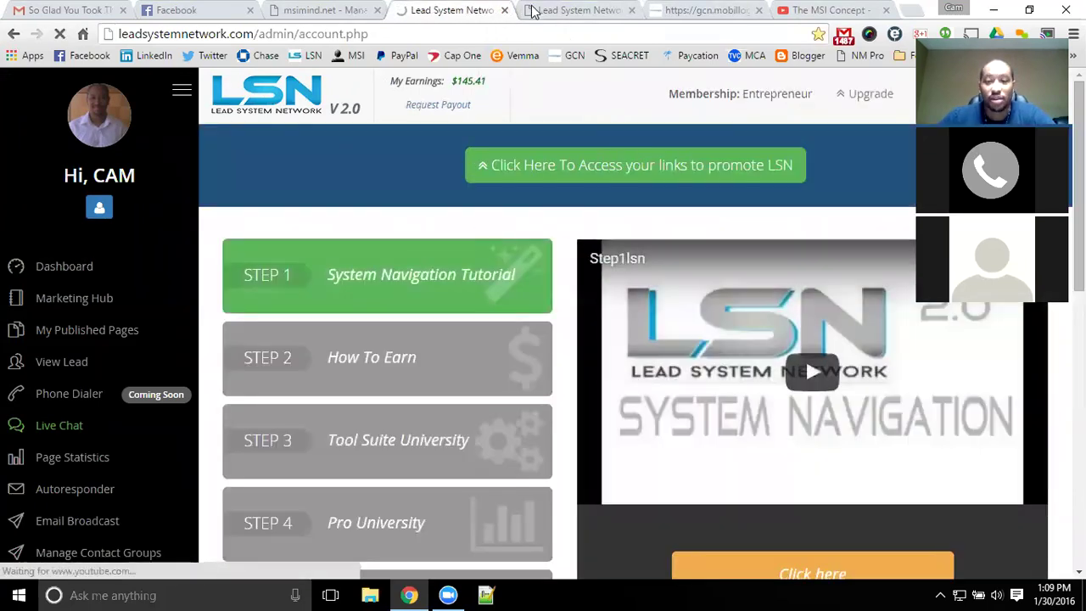
{"action": "left_click", "coordinate": [505, 10]}
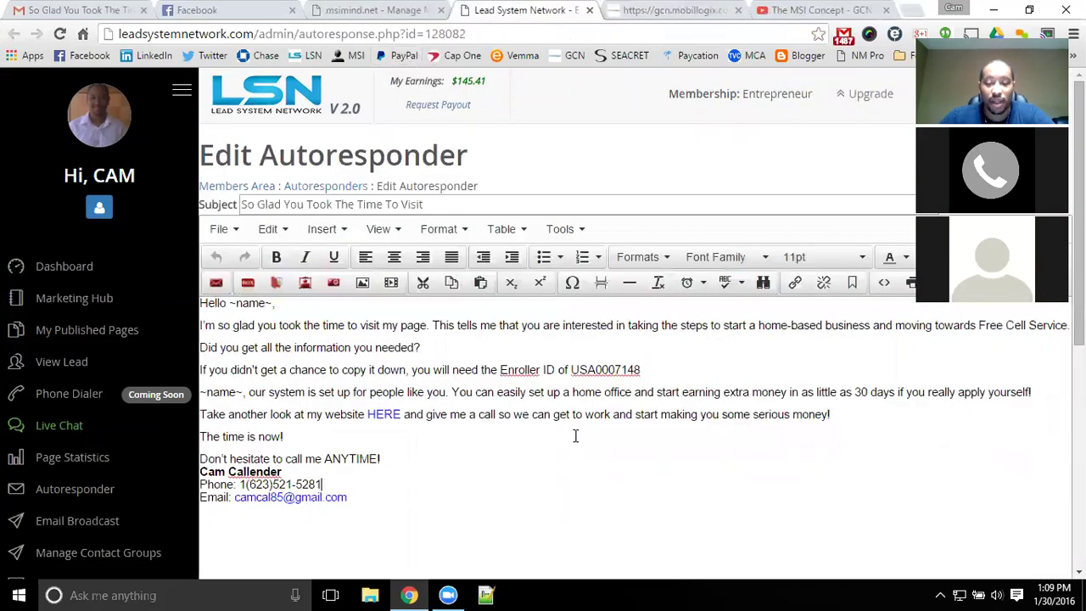
{"action": "left_click_drag", "start_coordinate": [688, 524], "coordinate": [200, 301]}
{"action": "left_click", "coordinate": [472, 439]}
{"action": "left_click_drag", "start_coordinate": [518, 519], "coordinate": [200, 301]}
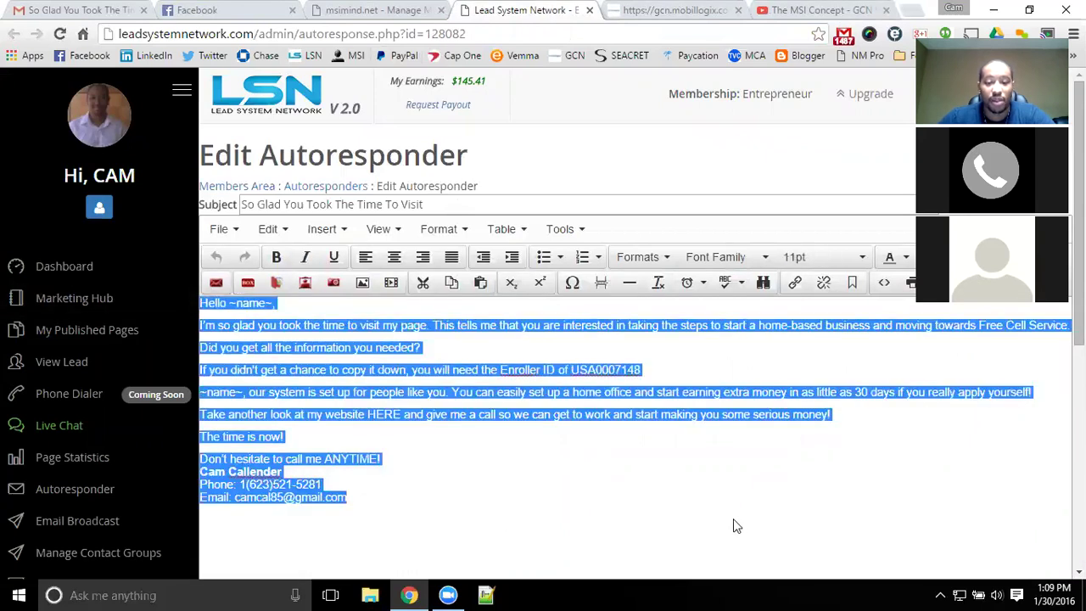
{"action": "left_click", "coordinate": [662, 422]}
{"action": "double_click", "coordinate": [573, 365]}
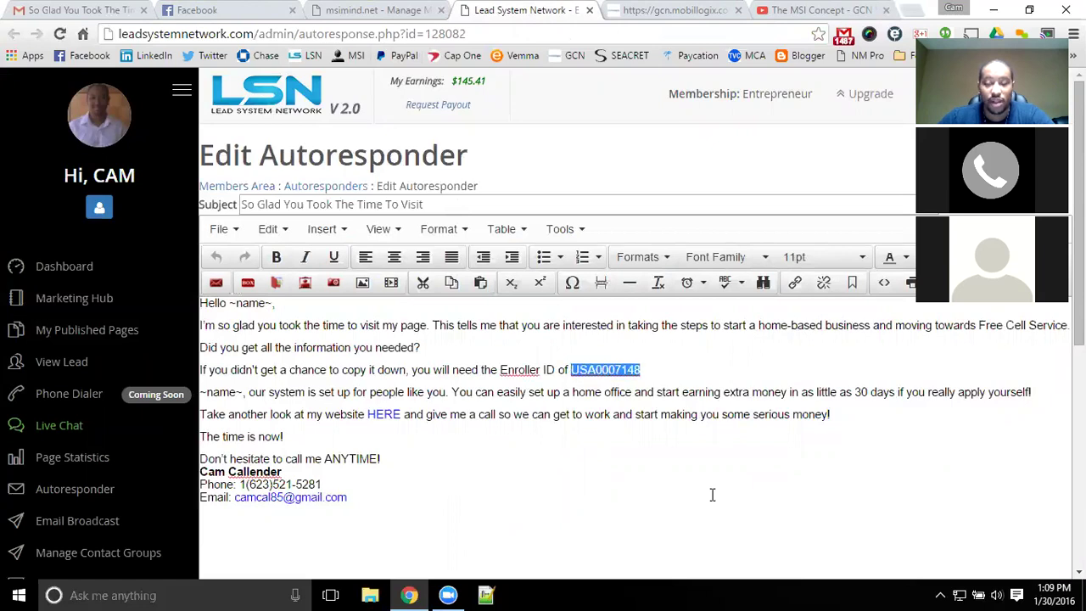
{"action": "left_click", "coordinate": [603, 542]}
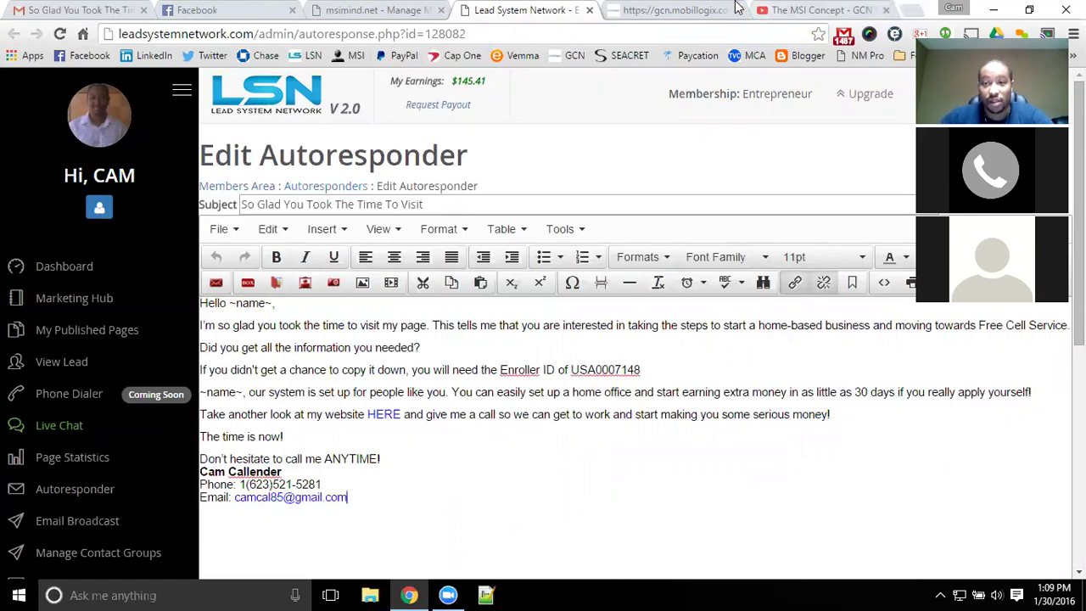
- Close the wireless signup tab and go to the msimind.net Manage Members page
{"action": "left_click", "coordinate": [687, 8]}
{"action": "left_click", "coordinate": [737, 10]}
{"action": "left_click", "coordinate": [381, 10]}
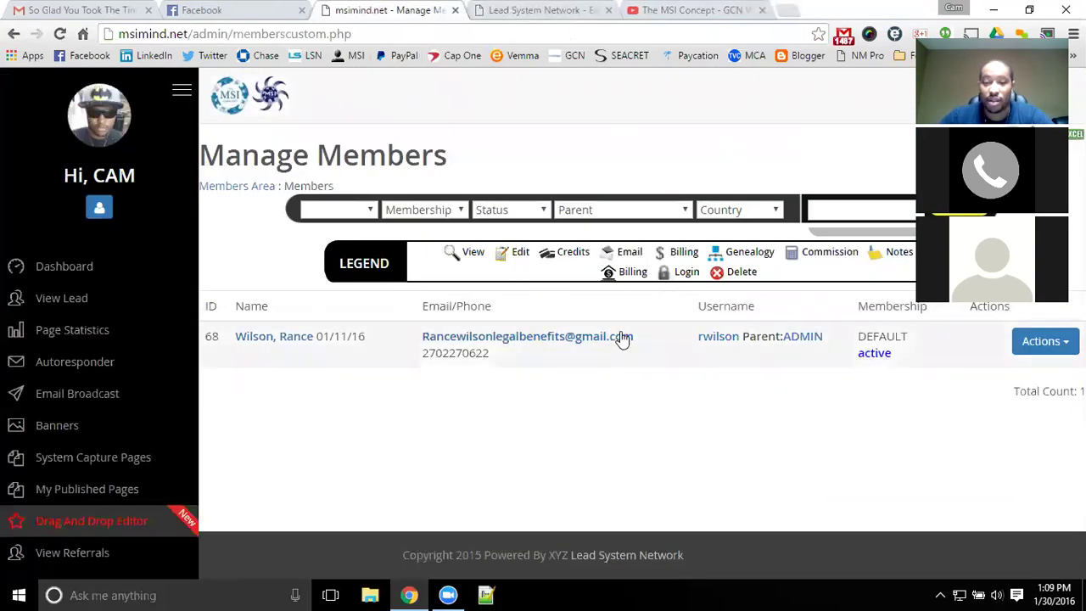
- Log in as the listed member and open the MSI Customer link from their promotion links
{"action": "left_click_drag", "start_coordinate": [636, 336], "coordinate": [422, 337]}
{"action": "key", "text": "ctrl+c"}
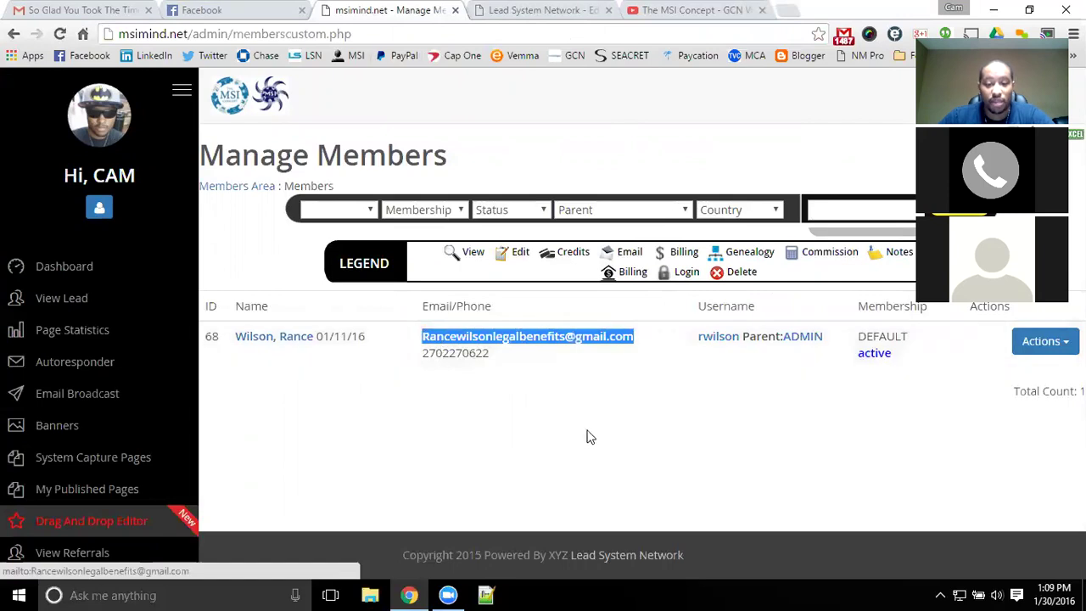
{"action": "left_click", "coordinate": [645, 447]}
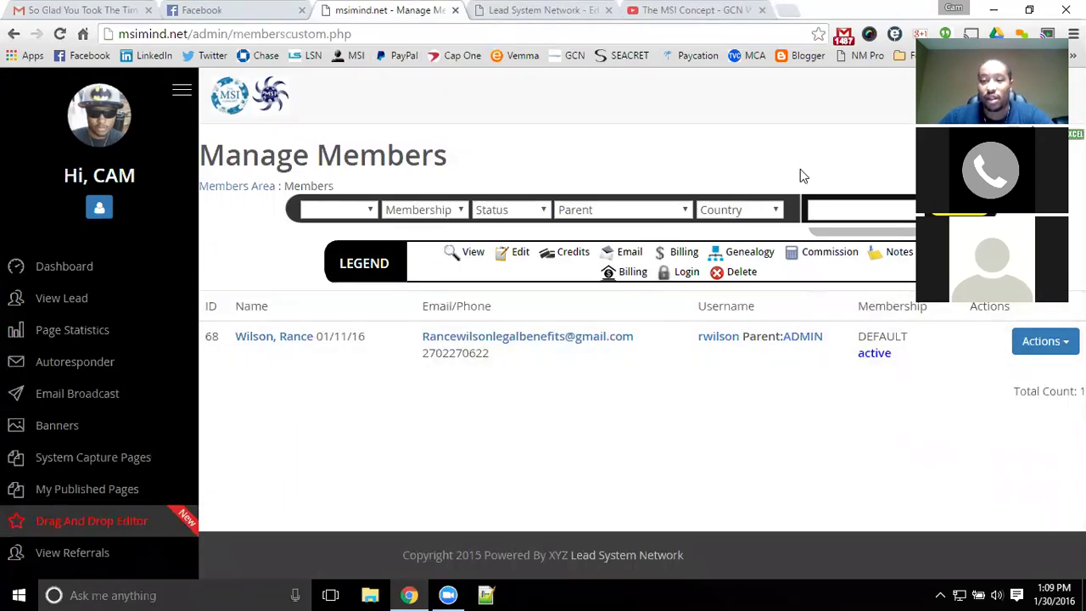
{"action": "left_click", "coordinate": [1044, 341]}
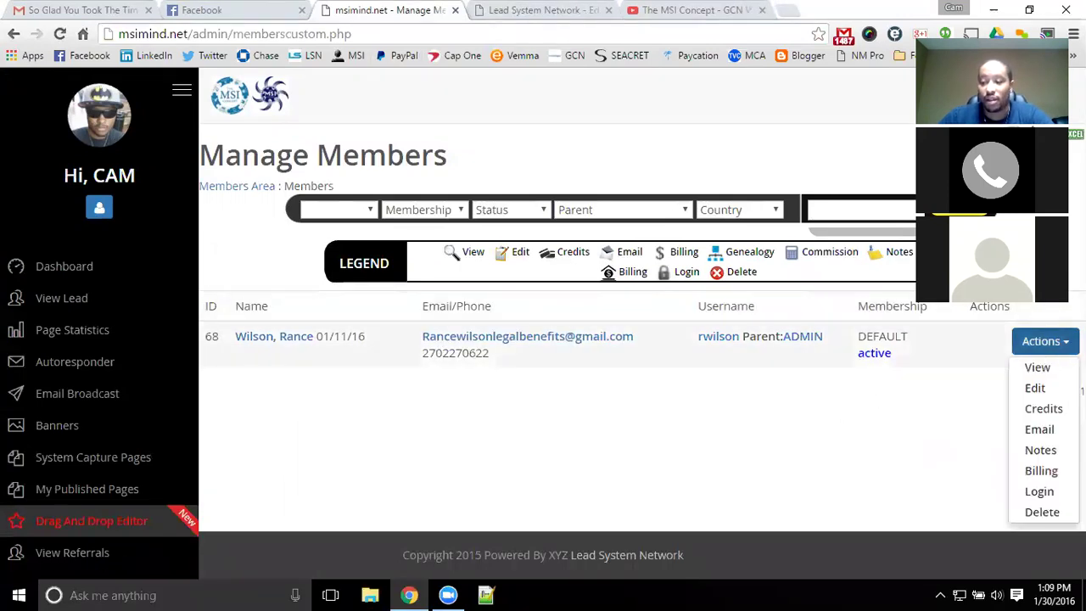
{"action": "left_click", "coordinate": [1039, 491]}
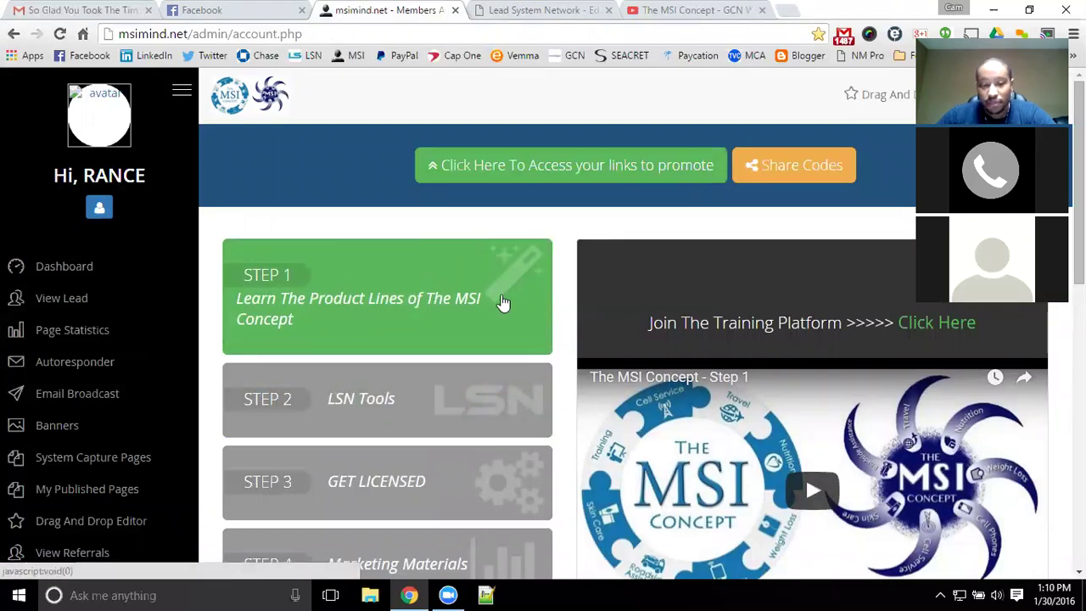
{"action": "left_click", "coordinate": [524, 179]}
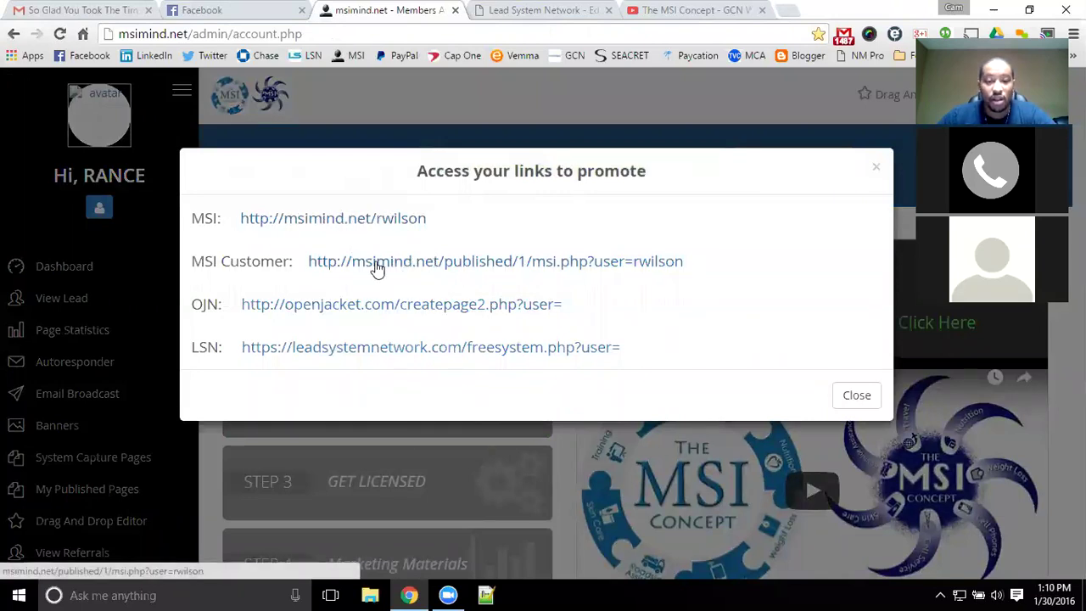
{"action": "left_click", "coordinate": [510, 267]}
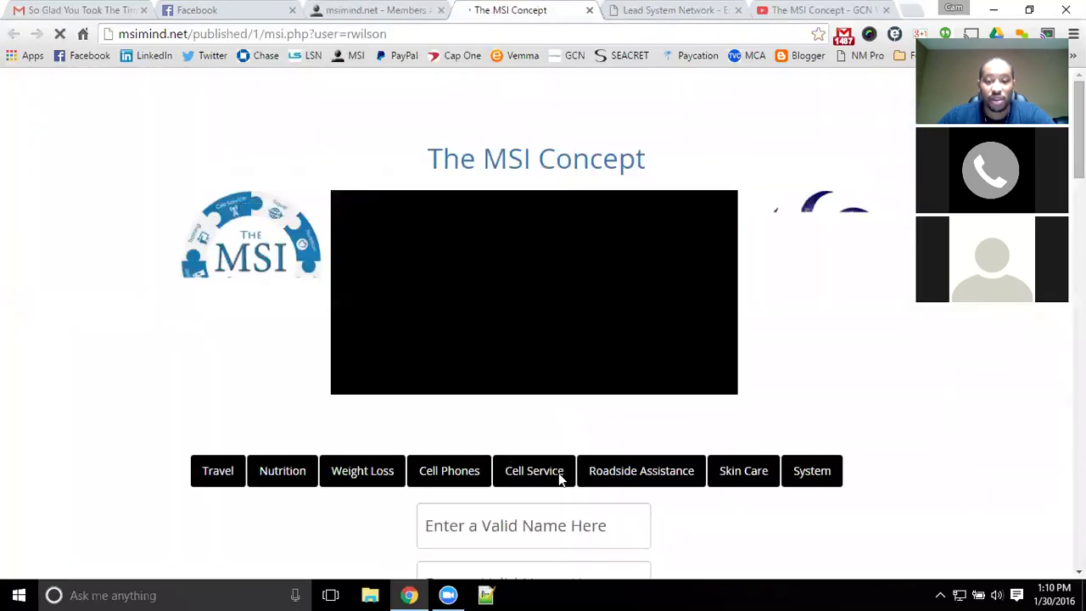
- Close the extra MSI Concept video and Cell Service form tabs
{"action": "left_click", "coordinate": [516, 475]}
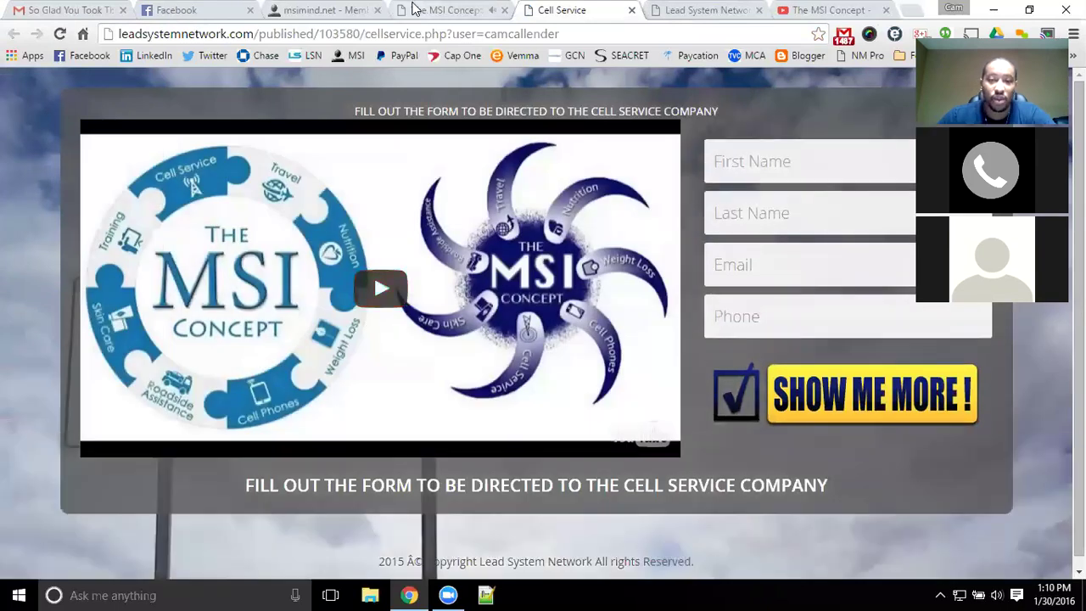
{"action": "left_click", "coordinate": [511, 12]}
{"action": "left_click", "coordinate": [505, 10]}
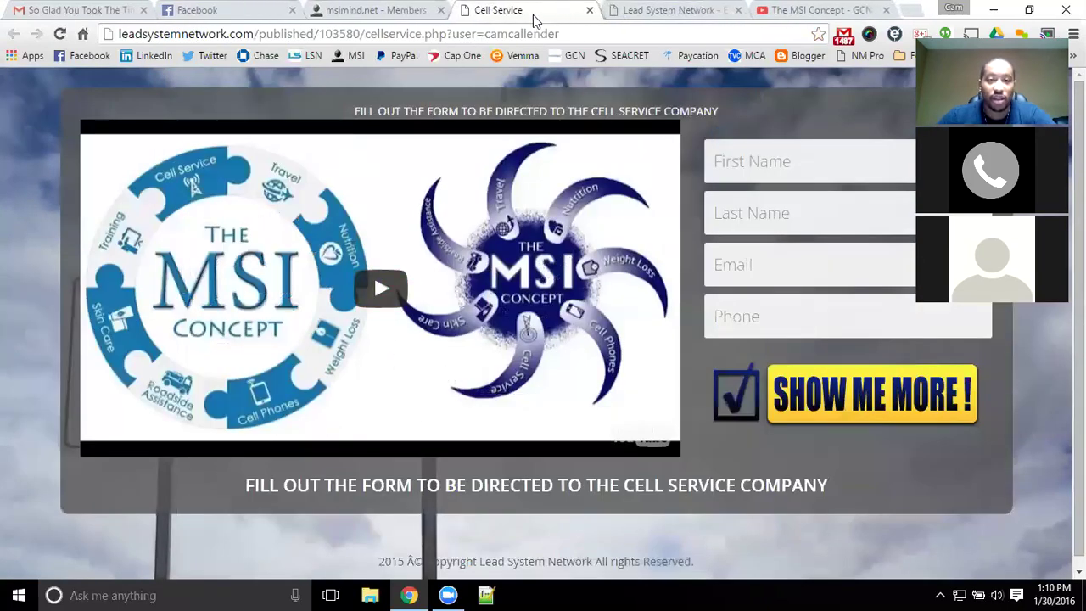
{"action": "left_click", "coordinate": [589, 10]}
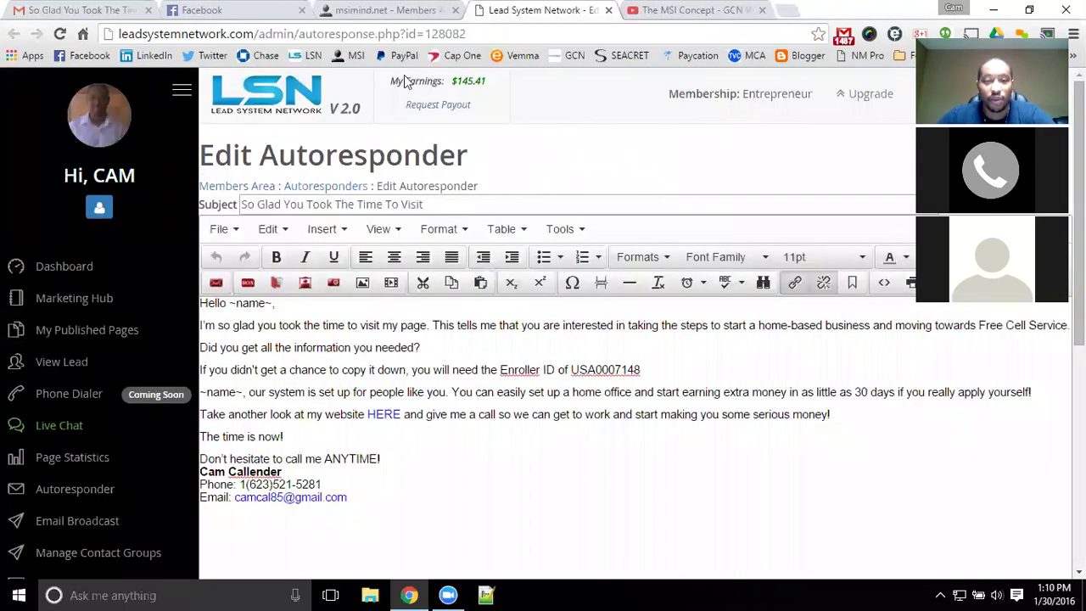
- In the msimind.net member area, follow Step 1 to the Open Jacket Network training signup
{"action": "left_click", "coordinate": [396, 12]}
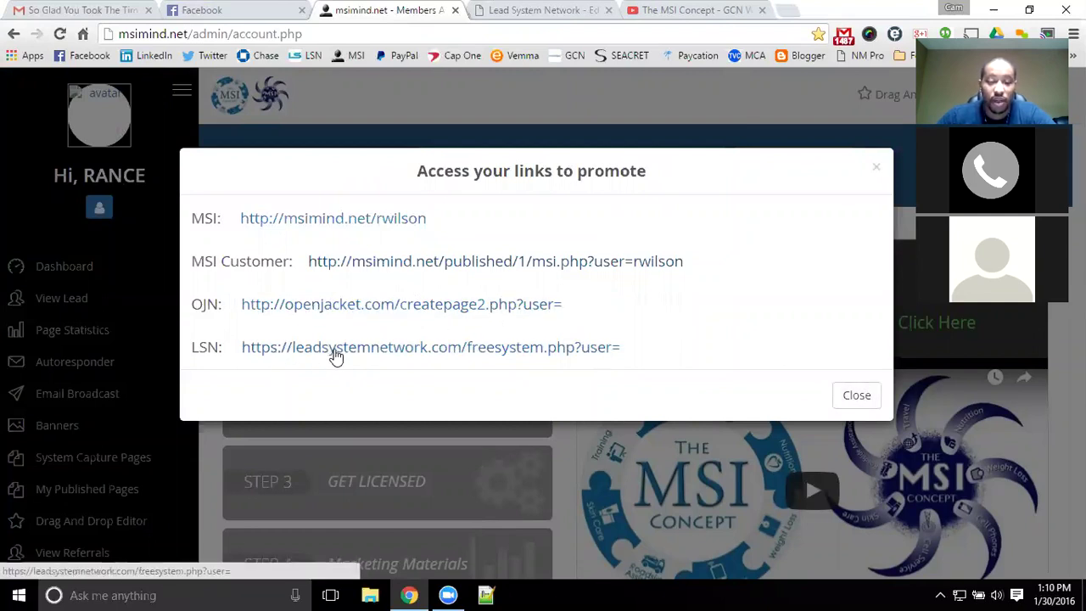
{"action": "left_click", "coordinate": [853, 397]}
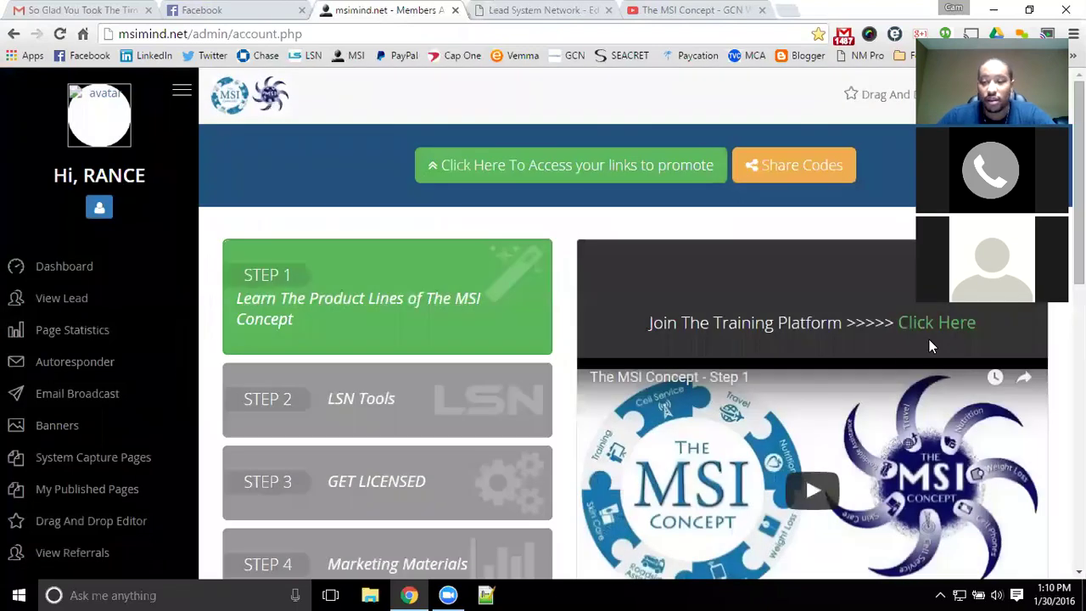
{"action": "left_click", "coordinate": [929, 329]}
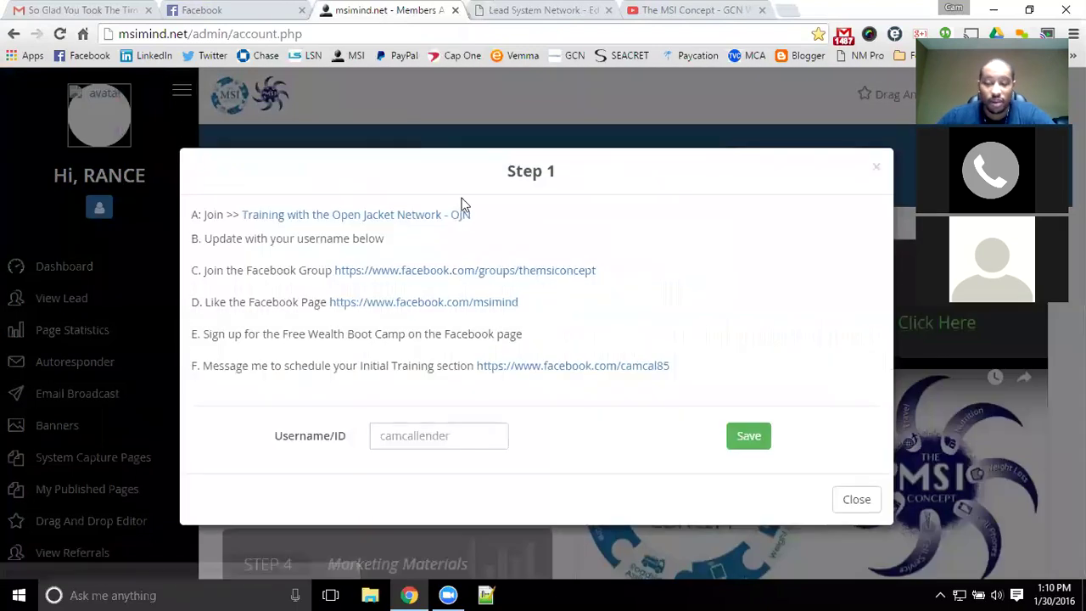
{"action": "left_click", "coordinate": [392, 216]}
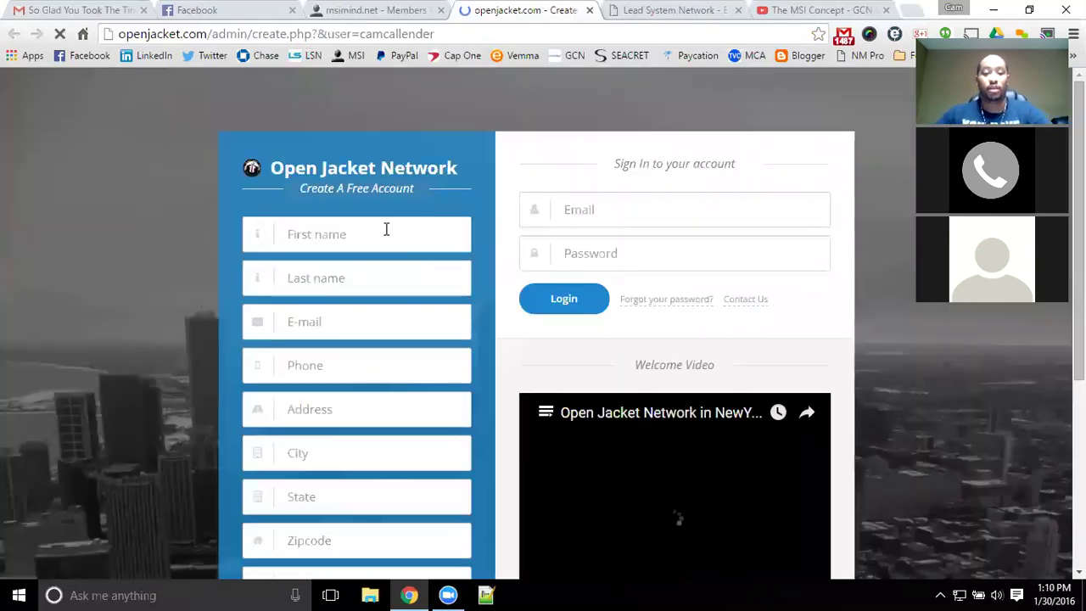
- Enter the new member's first and last name and paste in their e-mail address
{"action": "left_click", "coordinate": [385, 227]}
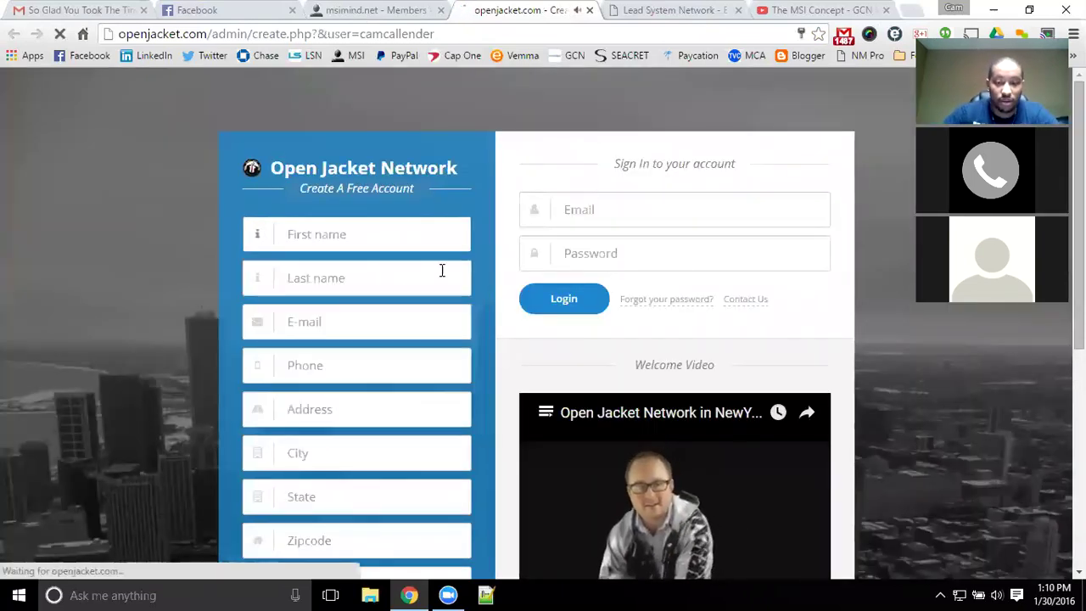
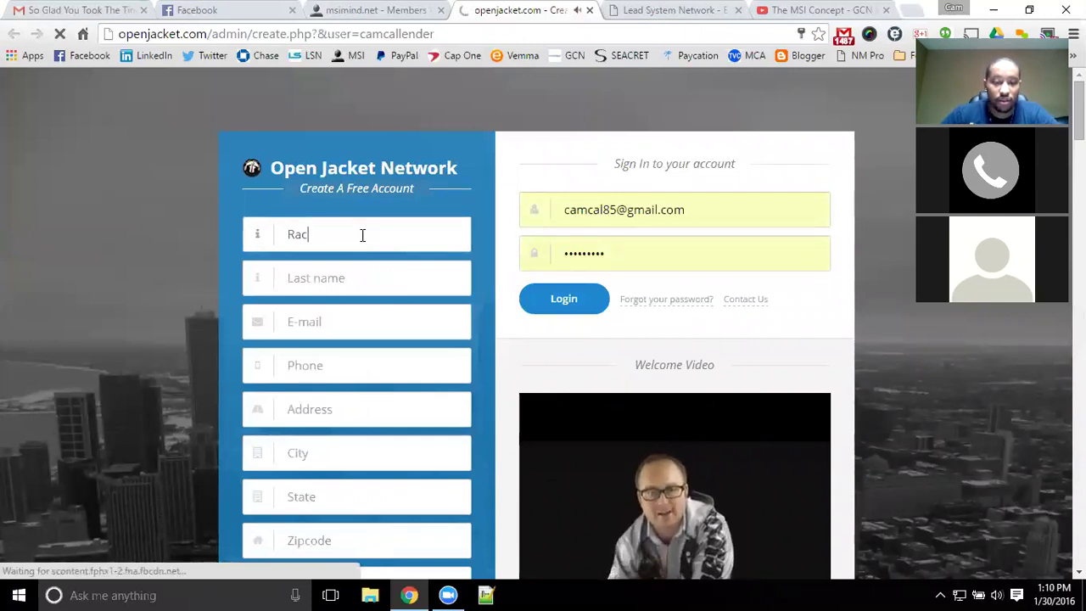
{"action": "left_click", "coordinate": [382, 274]}
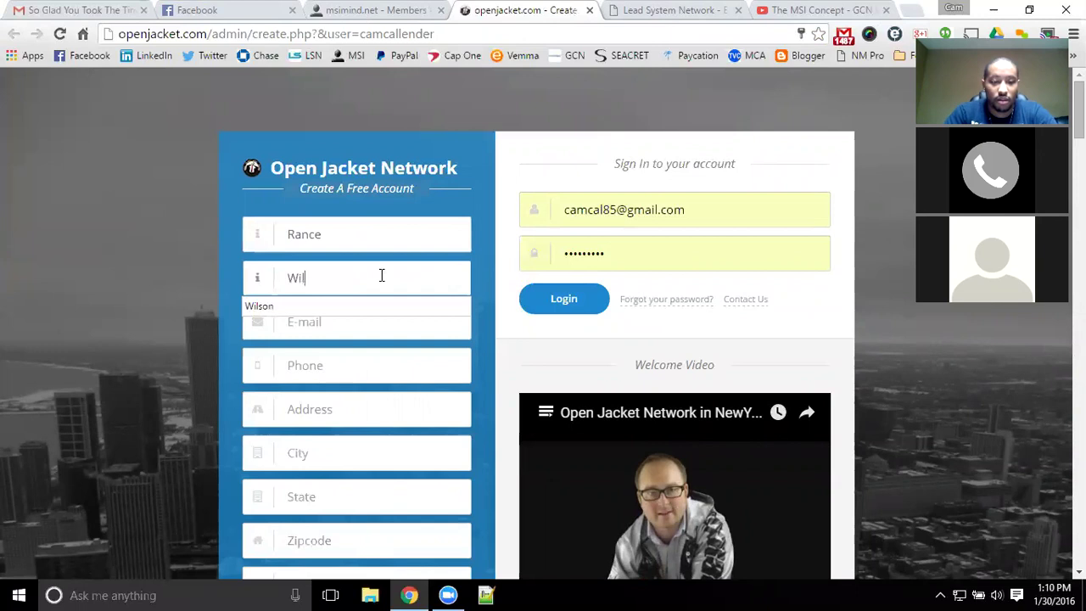
{"action": "key", "text": "Tab"}
{"action": "key", "text": "ctrl+v"}
- Fill in the member's phone number, correcting a typo and accepting the autofill suggestion
{"action": "key", "text": "Tab"}
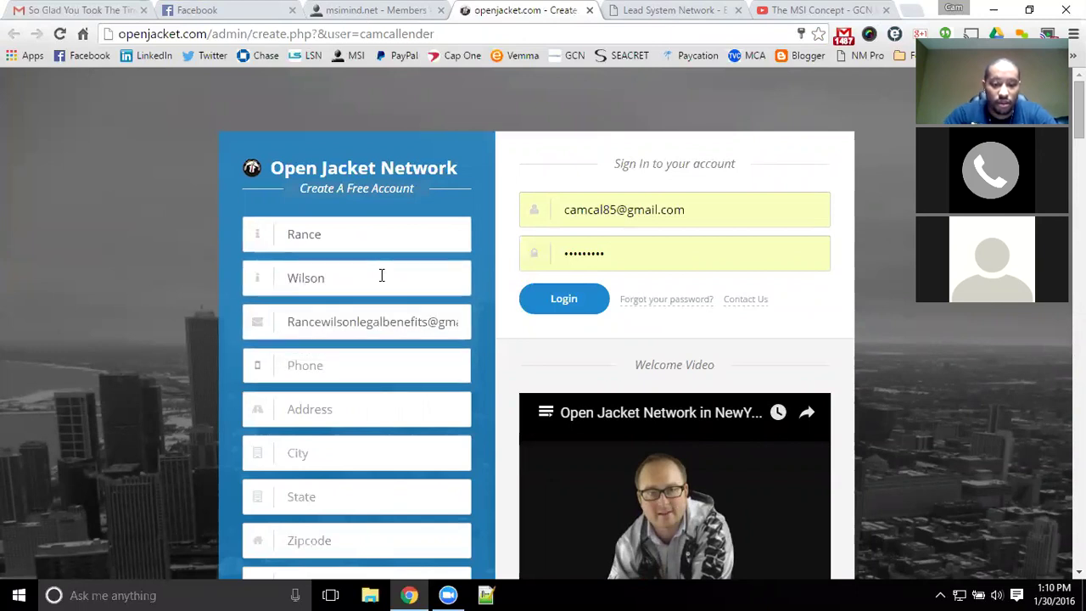
{"action": "type", "text": "287="}
{"action": "key", "text": "BackSpace"}
{"action": "key", "text": "BackSpace"}
{"action": "key", "text": "BackSpace"}
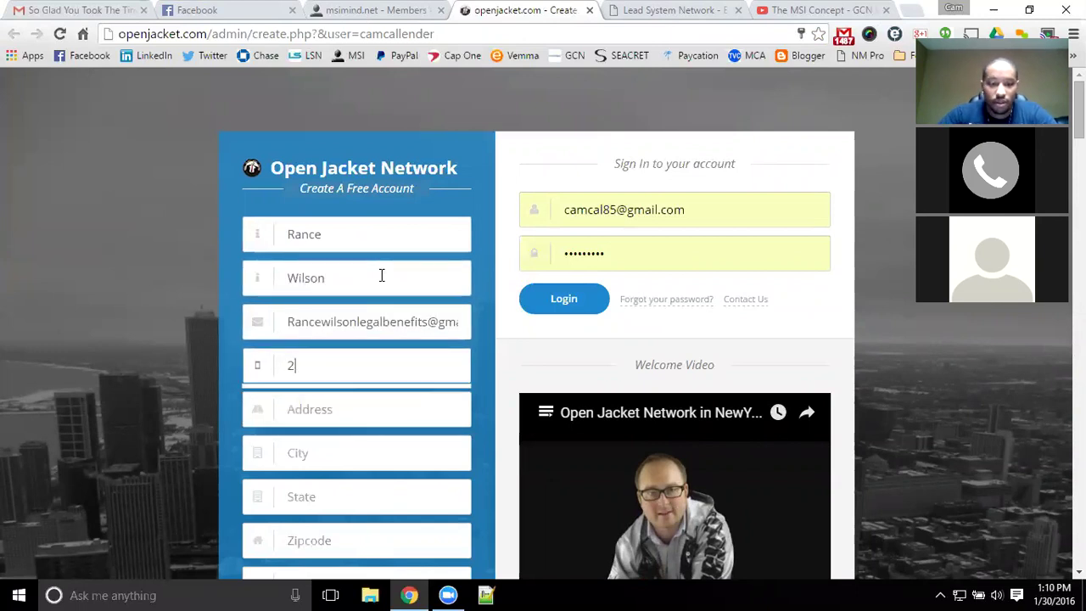
{"action": "type", "text": "70"}
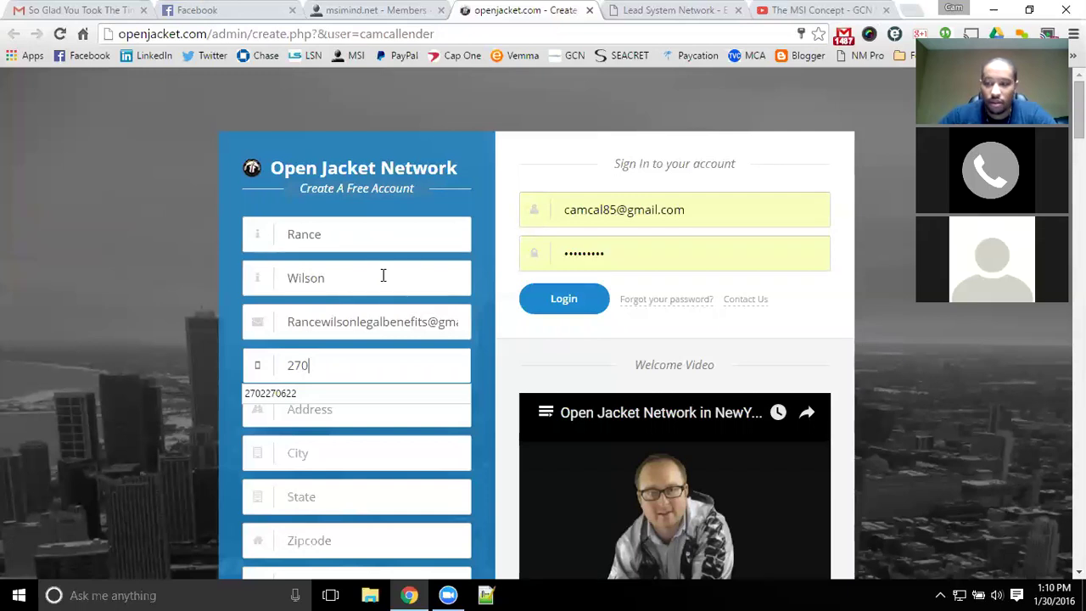
{"action": "key", "text": "Down"}
{"action": "key", "text": "Return"}
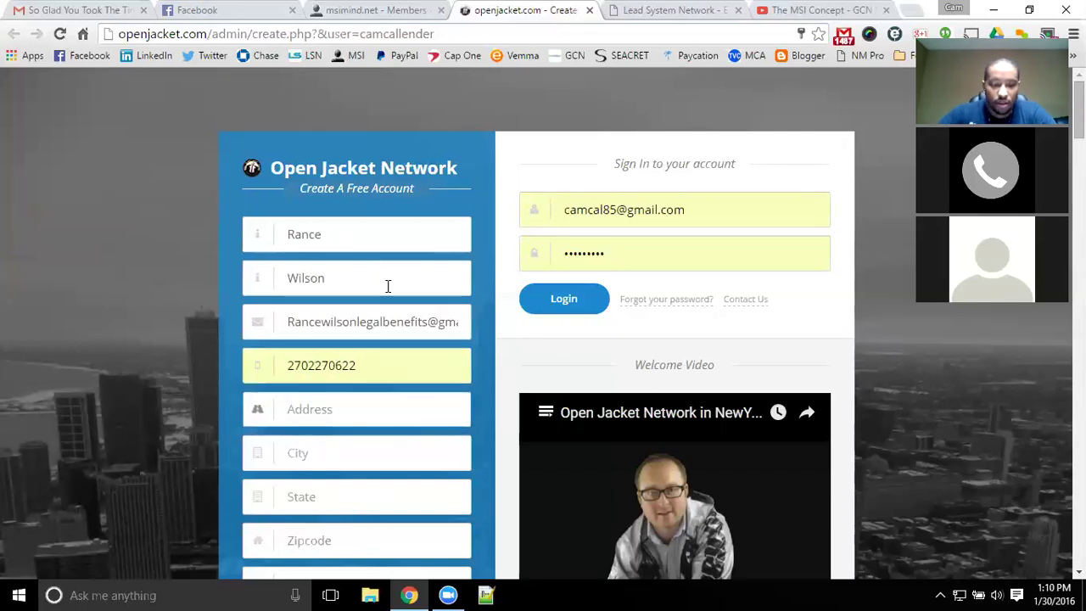
{"action": "key", "text": "Tab"}
- Set the Country field to United States
{"action": "scroll", "coordinate": [362, 296], "scroll_direction": "down", "scroll_amount": 1}
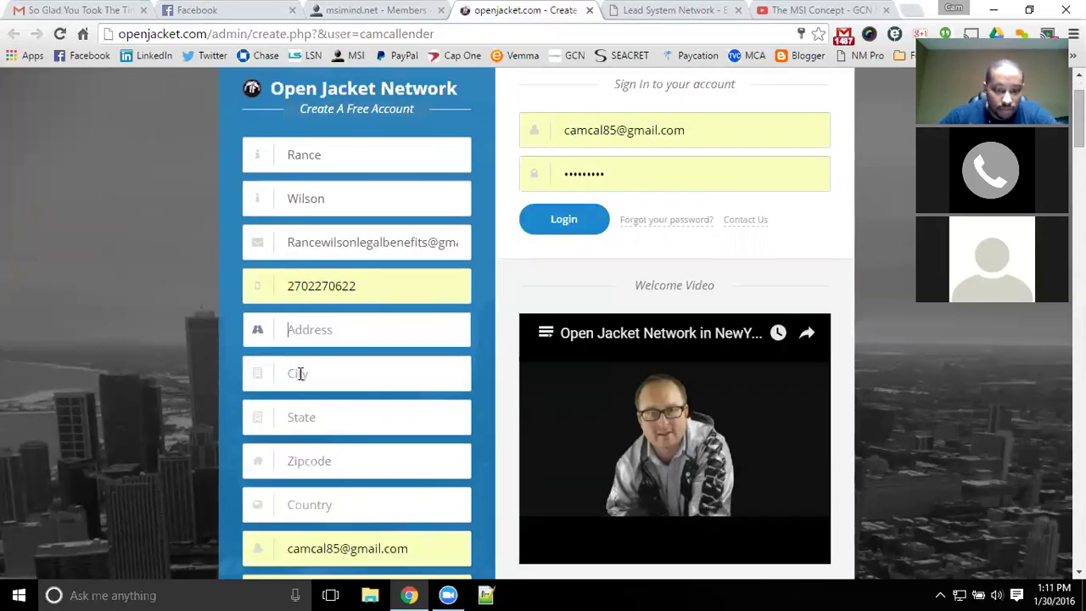
{"action": "scroll", "coordinate": [301, 373], "scroll_direction": "down", "scroll_amount": 1}
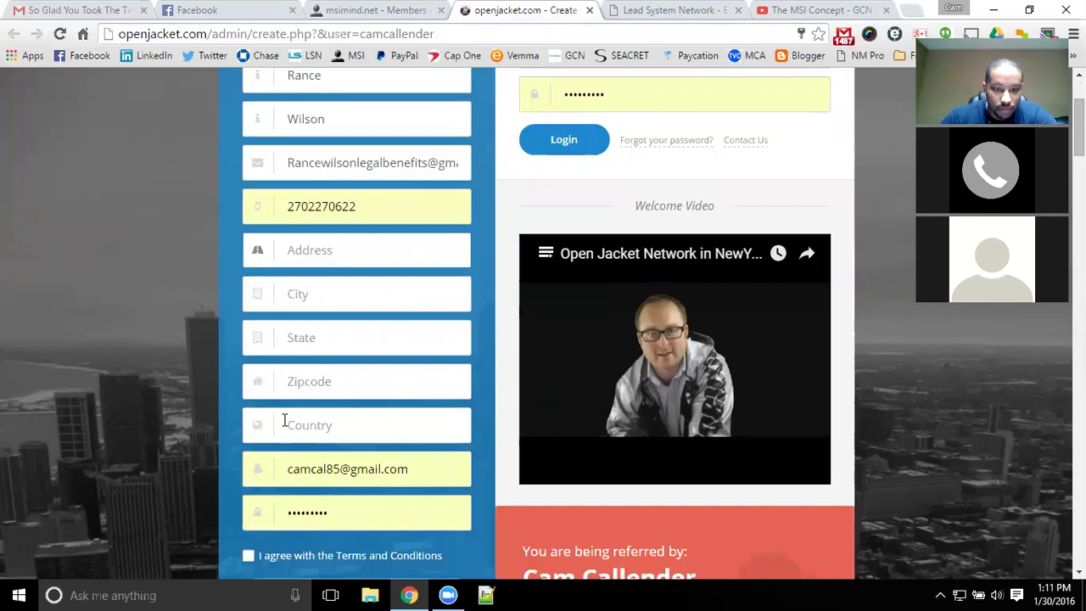
{"action": "left_click", "coordinate": [334, 421]}
{"action": "type", "text": "u"}
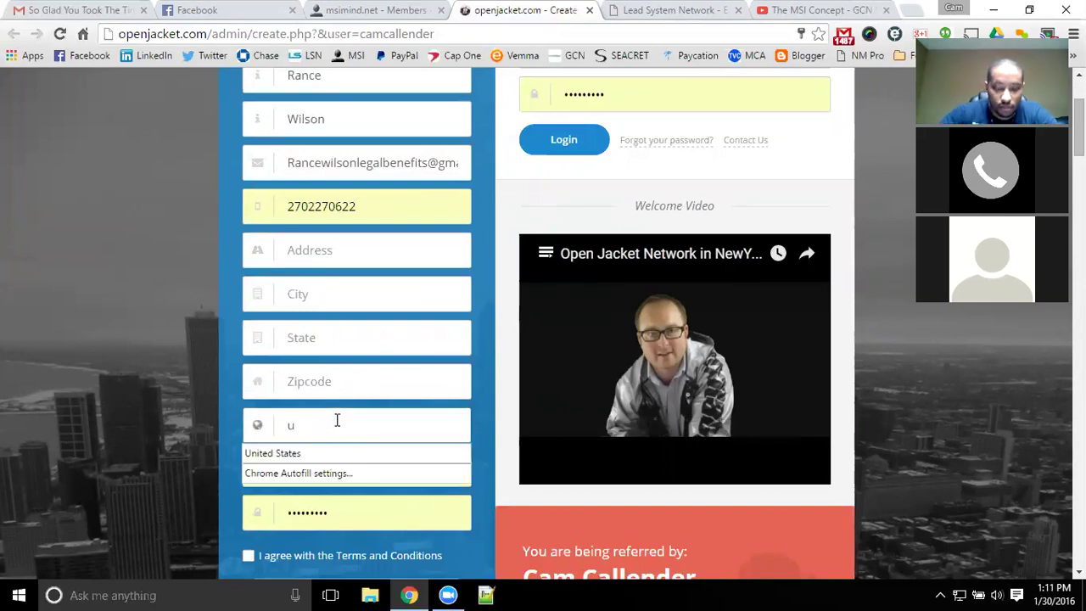
{"action": "key", "text": "Down"}
{"action": "key", "text": "Tab"}
- Fill in the member's street address, city, state and zip code
{"action": "left_click", "coordinate": [331, 253]}
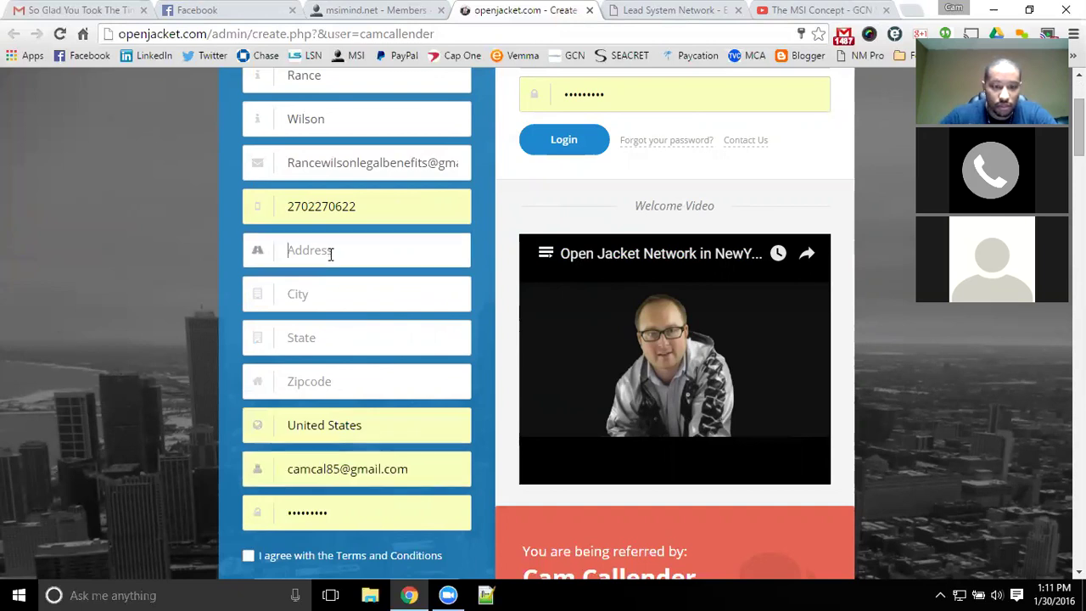
{"action": "type", "text": "1234"}
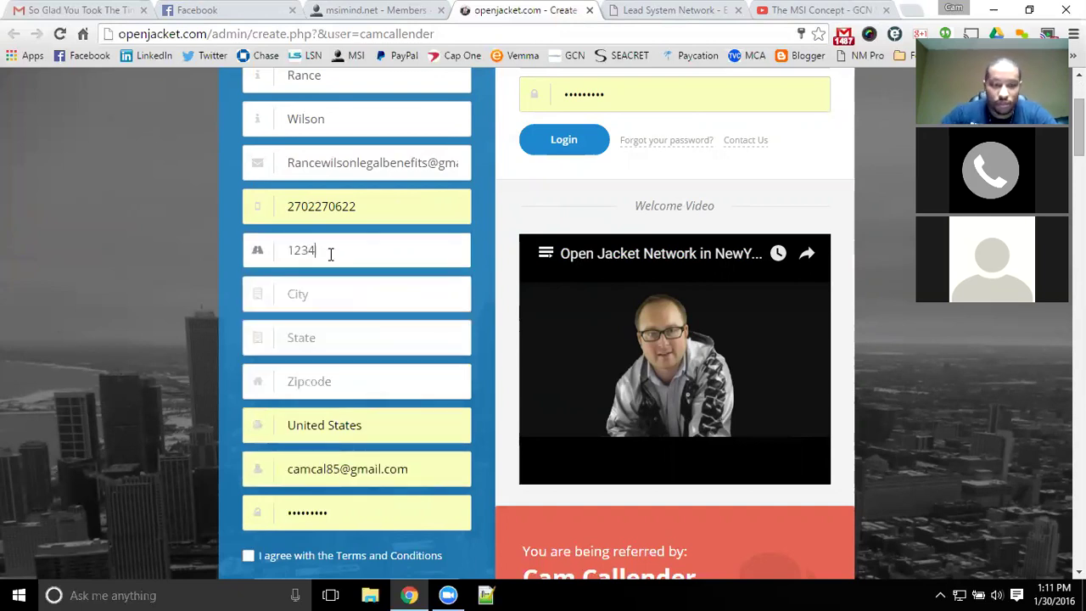
{"action": "key", "text": "Tab"}
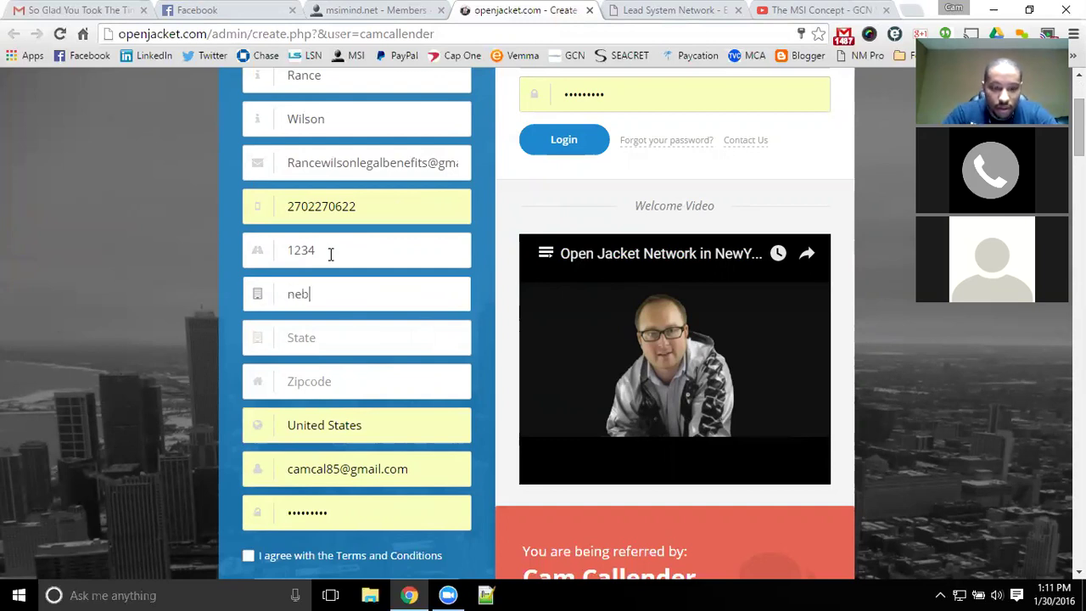
{"action": "key", "text": "Tab"}
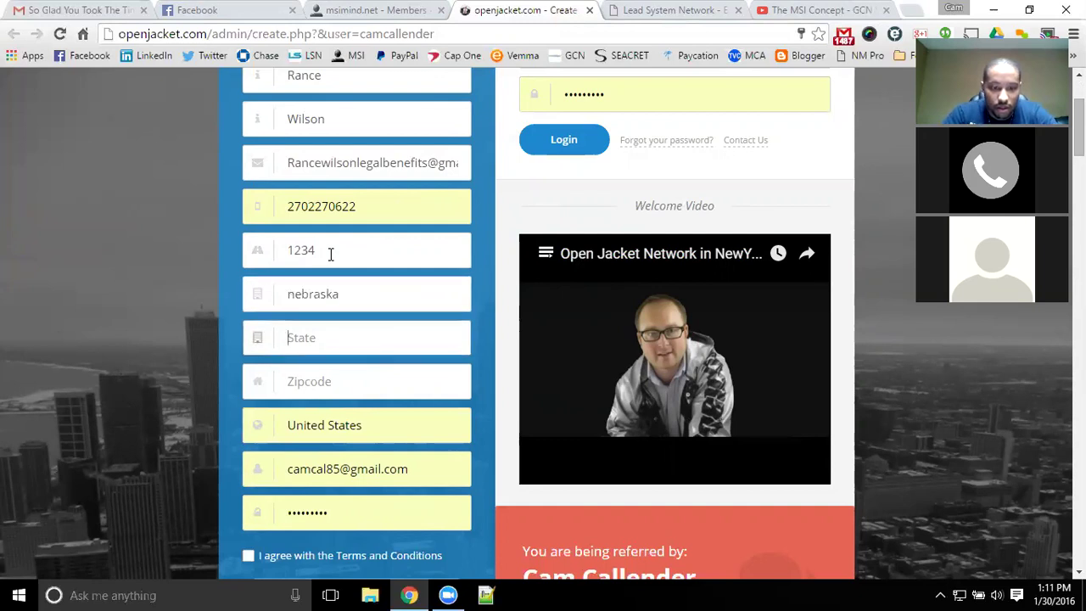
{"action": "type", "text": "nebrask"}
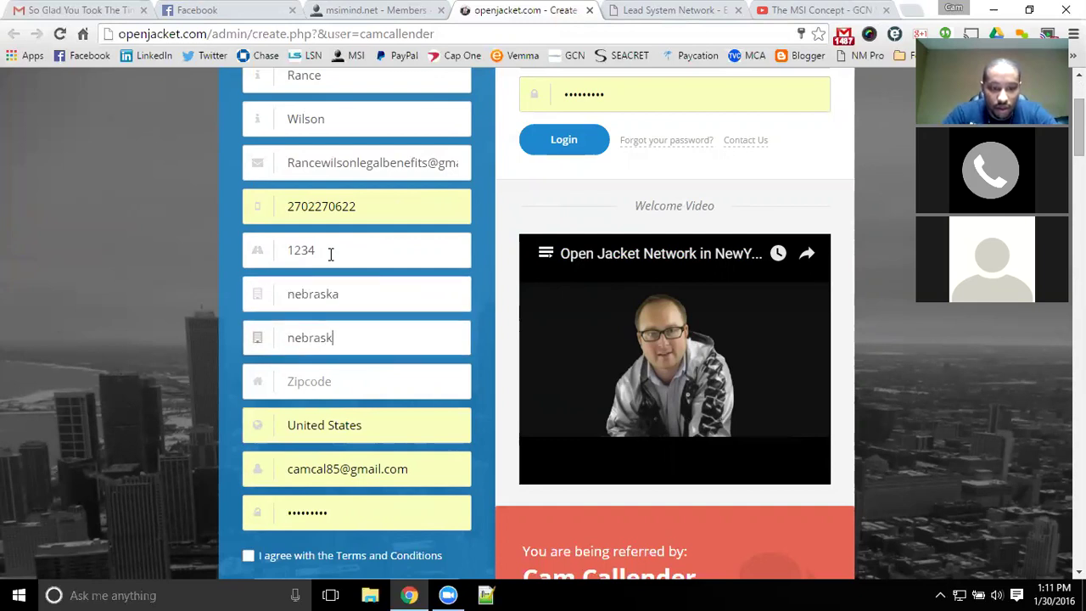
{"action": "type", "text": "a"}
{"action": "key", "text": "Tab"}
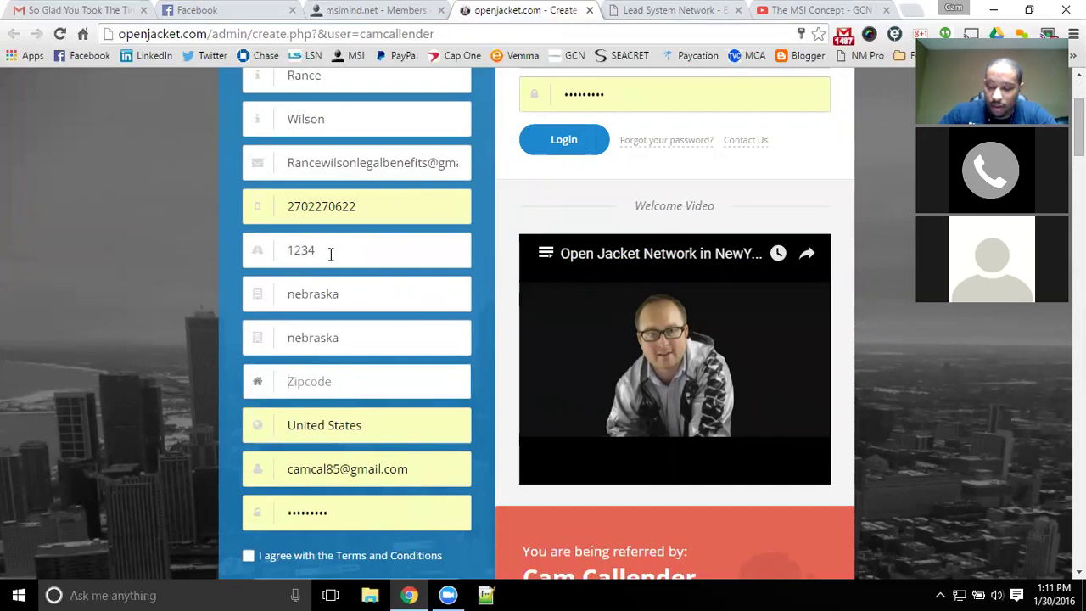
{"action": "type", "text": "55252"}
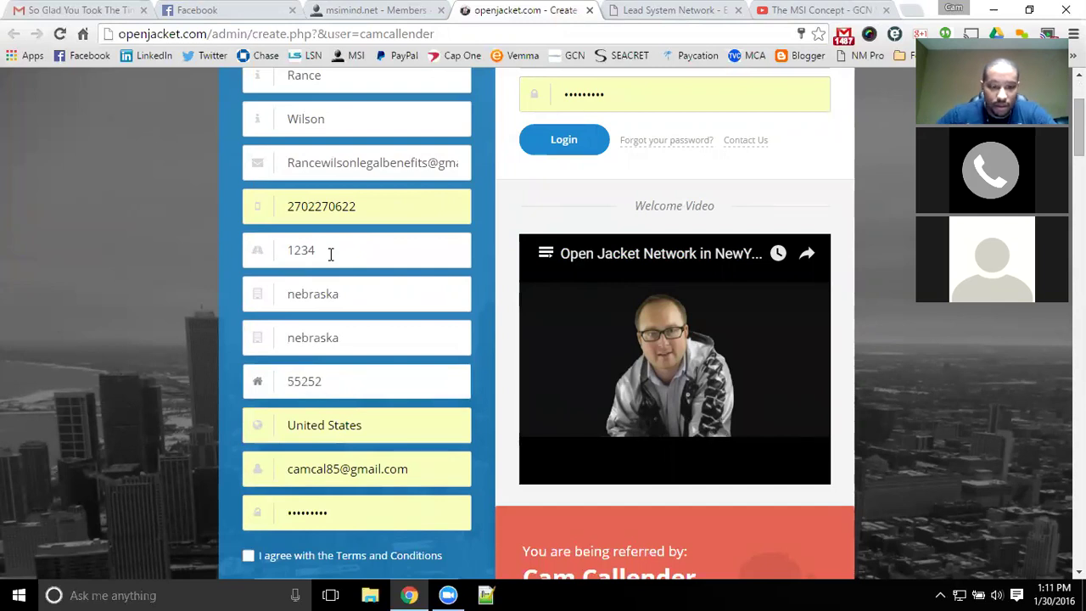
{"action": "scroll", "coordinate": [330, 253], "scroll_direction": "down", "scroll_amount": 4}
- Tick 'I agree with the Terms and Conditions' and submit with Create Account
{"action": "left_click", "coordinate": [248, 237]}
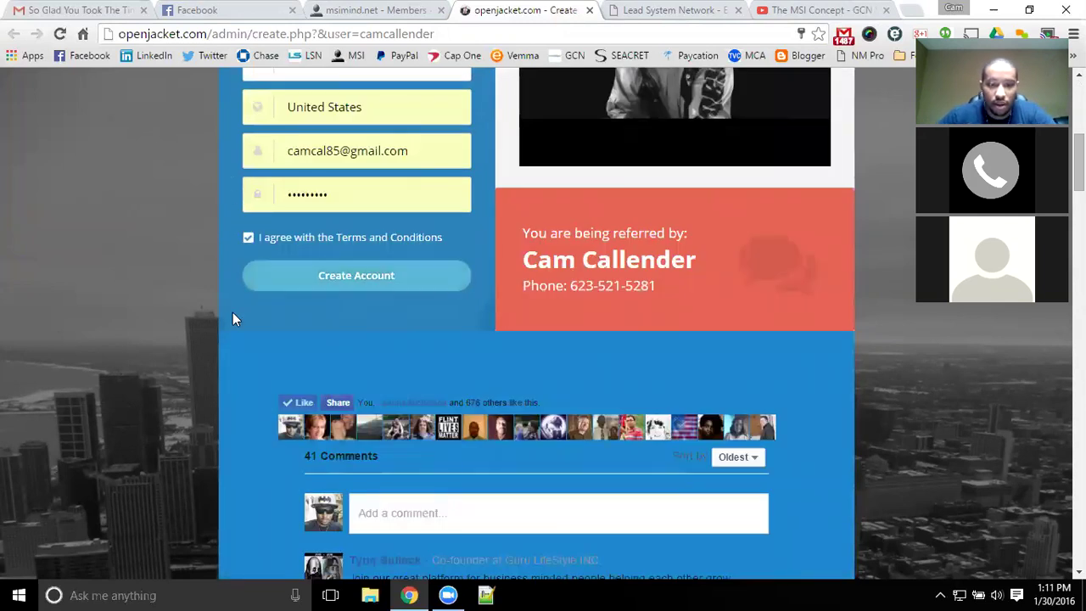
{"action": "scroll", "coordinate": [160, 350], "scroll_direction": "up", "scroll_amount": 2}
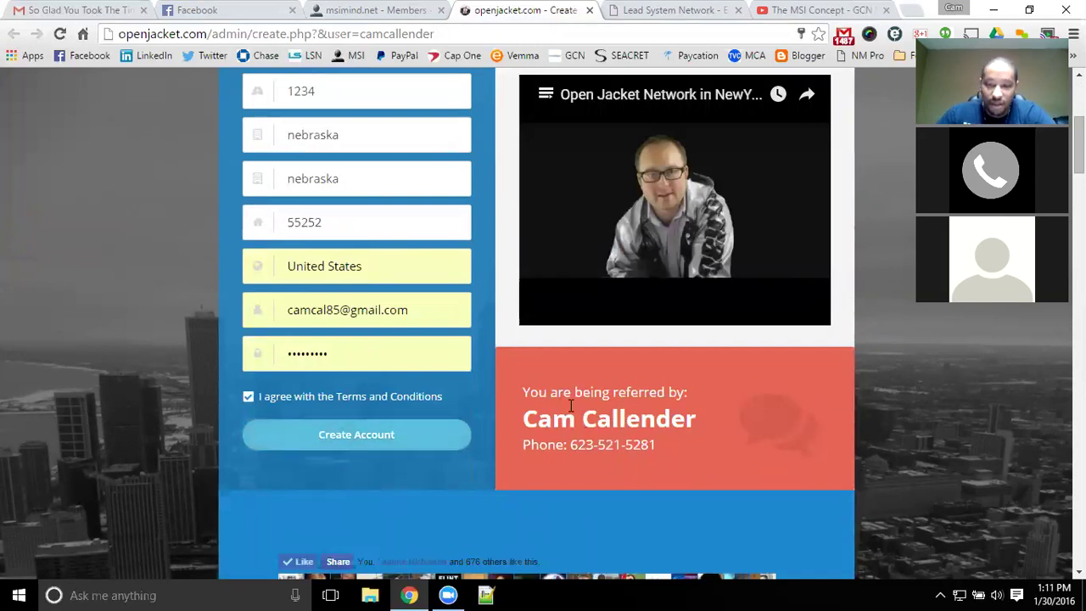
{"action": "left_click_drag", "start_coordinate": [550, 418], "coordinate": [722, 463]}
{"action": "left_click", "coordinate": [363, 451]}
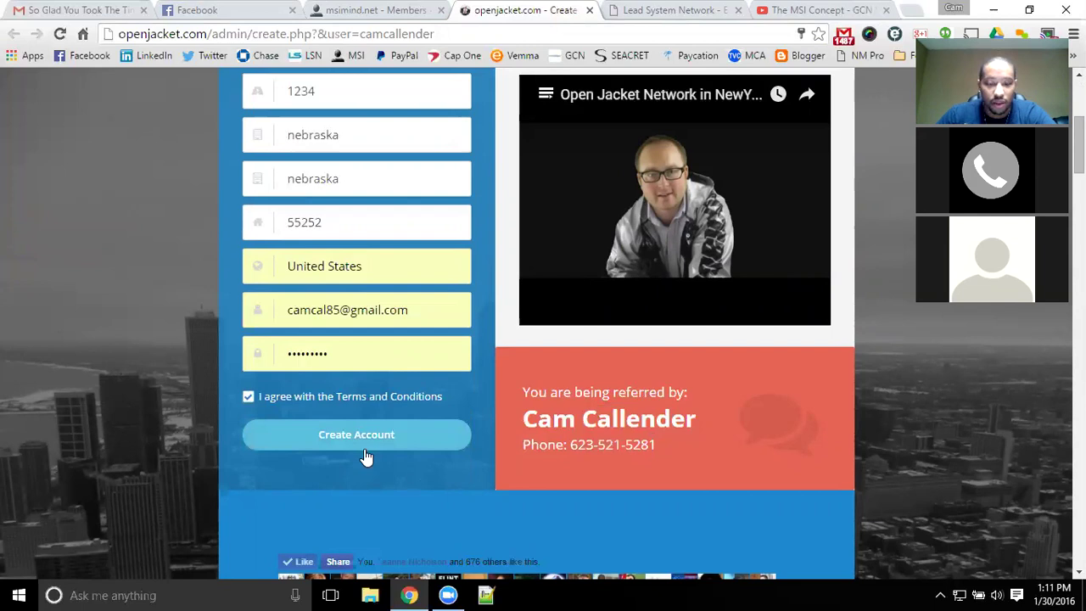